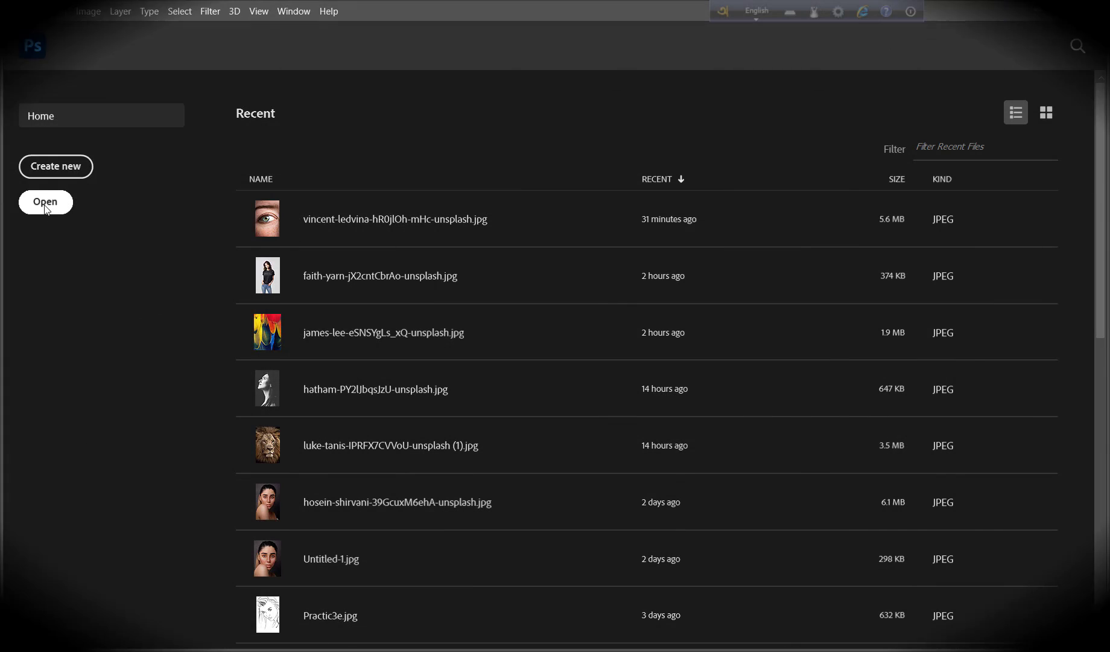
# - Open peyman-farmani-S_C_3a0iApE-unsplash.jpg from the Downloads folder
pyautogui.click(46, 205)
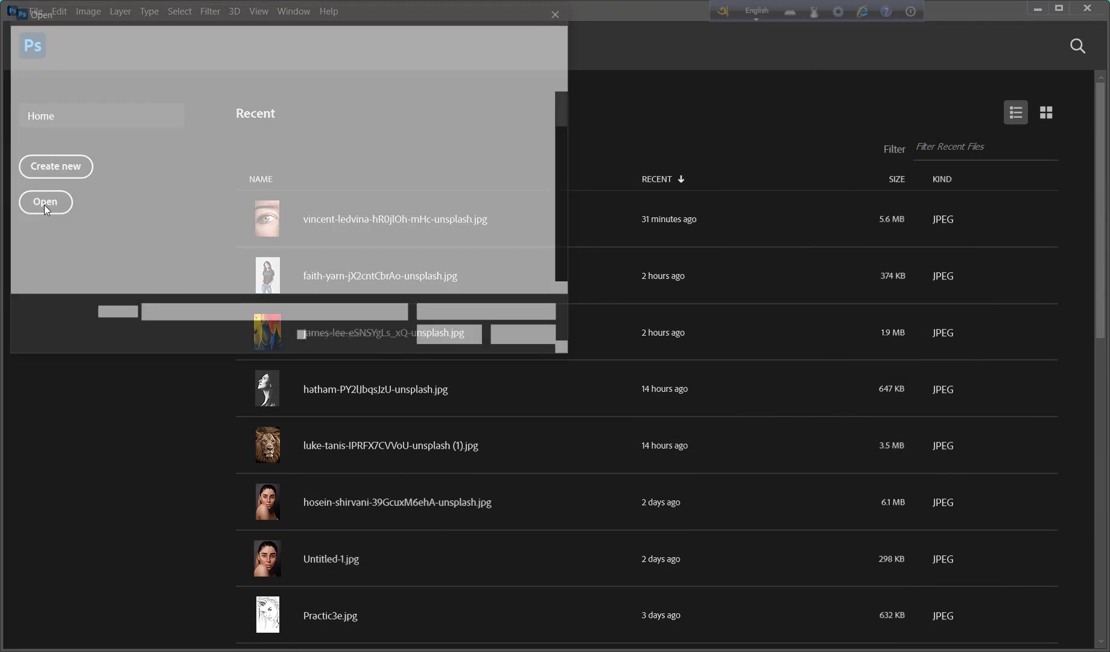
pyautogui.click(77, 171)
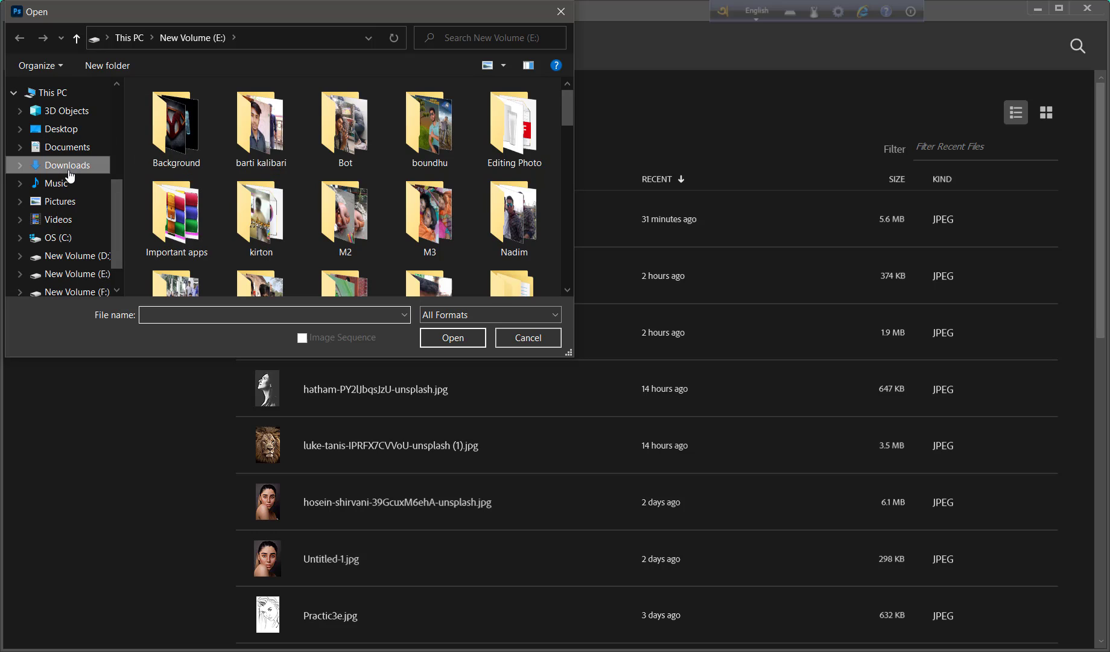
pyautogui.scroll(-3, 369, 233)
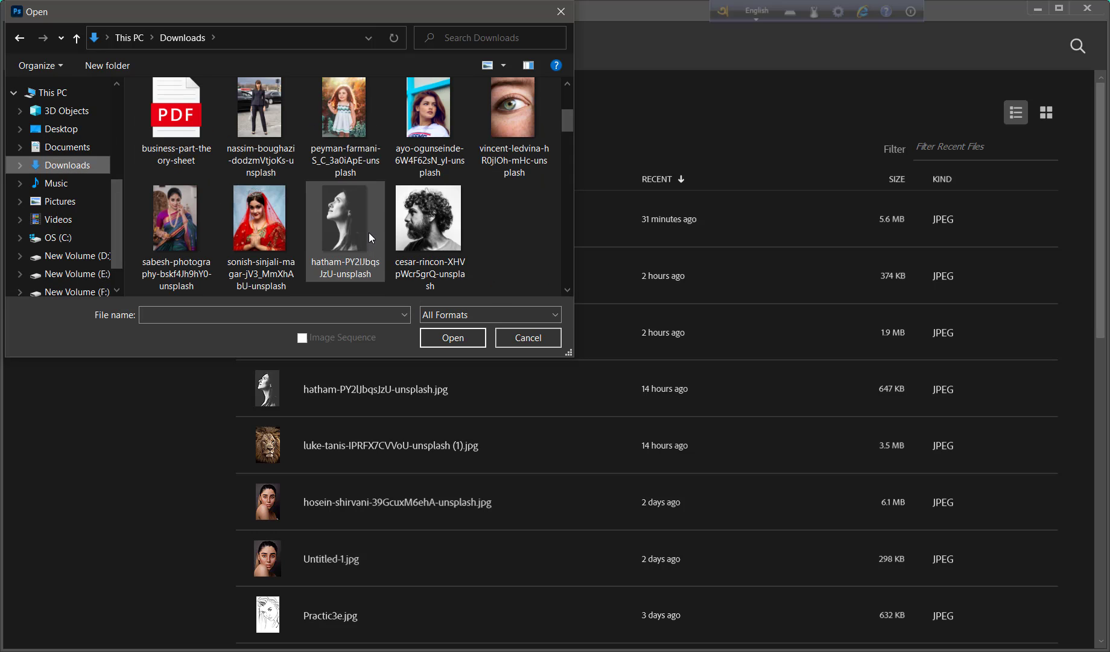
pyautogui.click(337, 141)
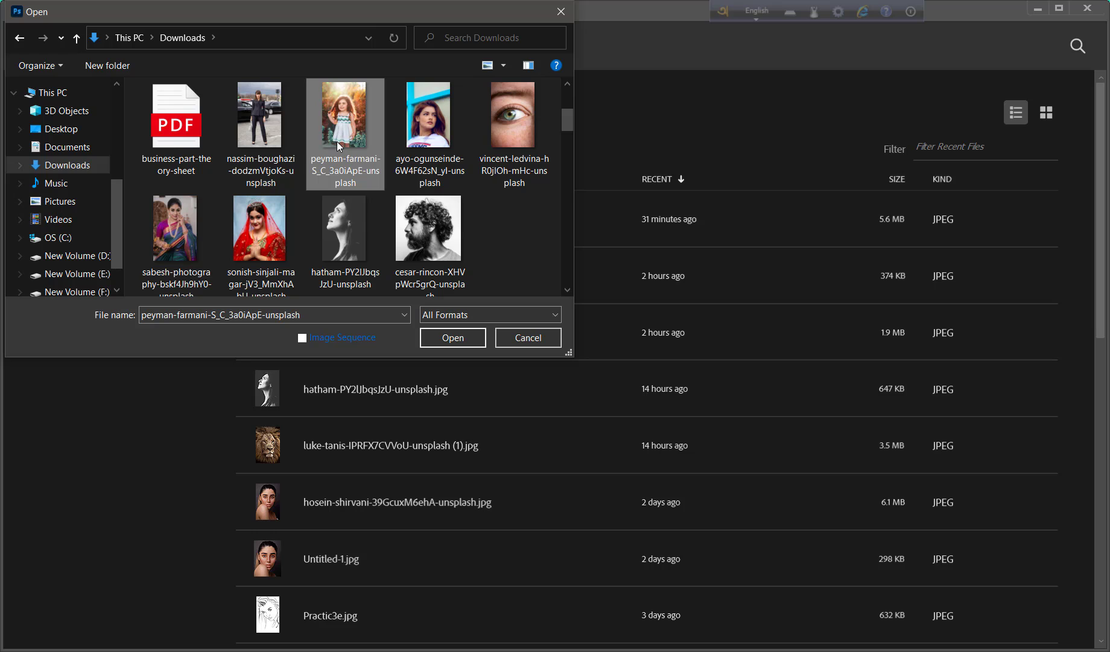
pyautogui.doubleClick(337, 141)
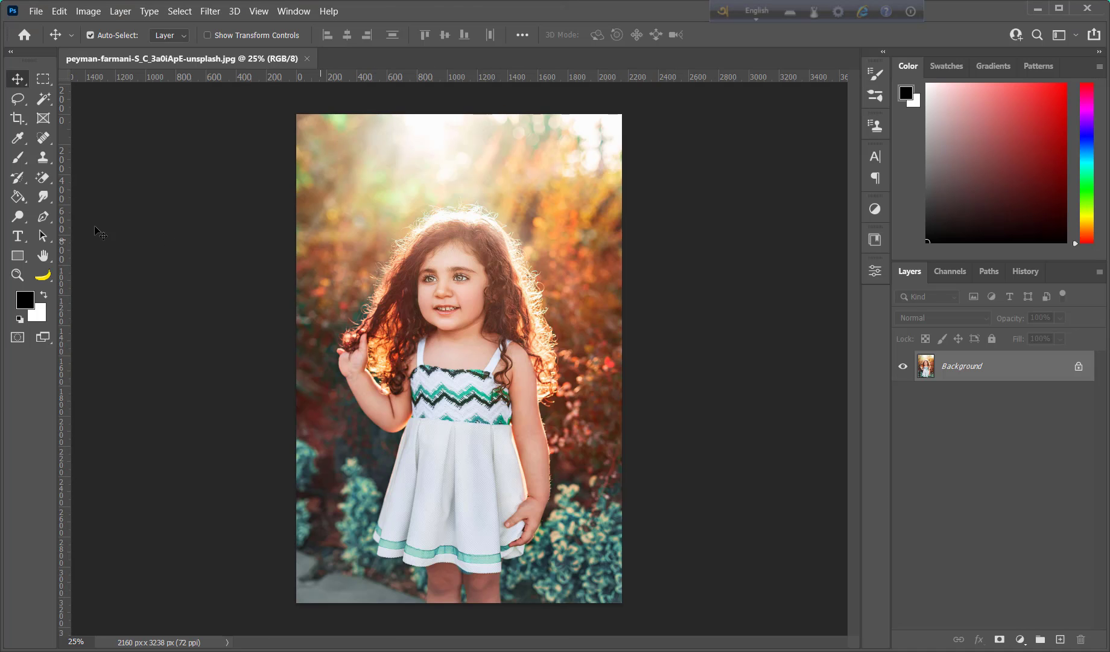
# - Zoom in around the girl's face and switch to the Pen Tool in Path mode
pyautogui.click(18, 275)
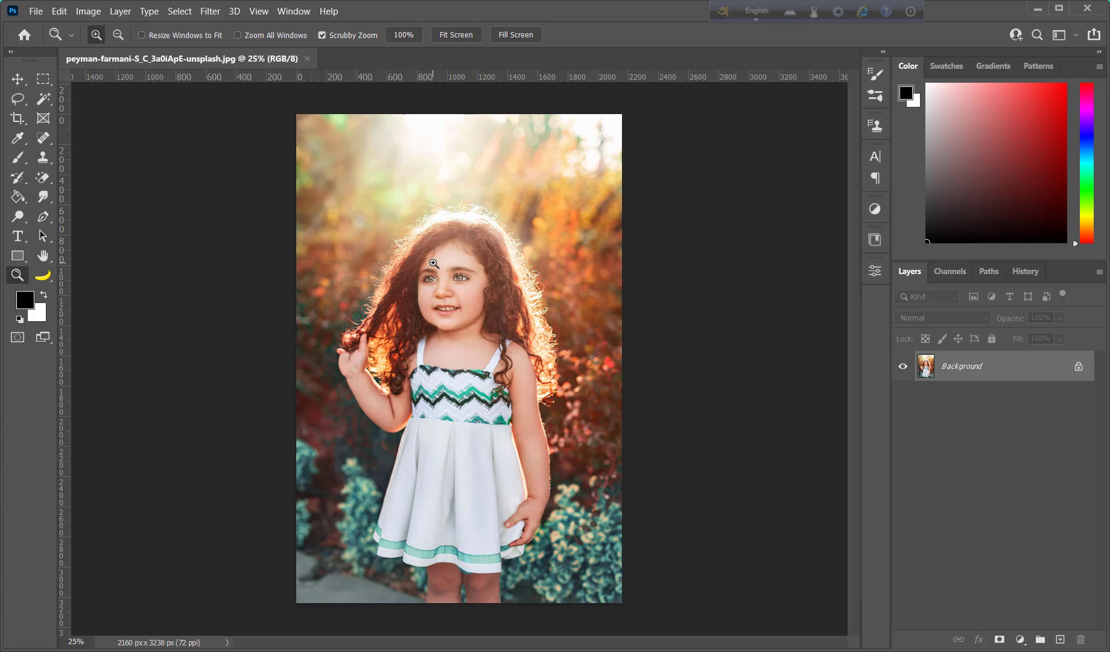
pyautogui.moveTo(433, 263); pyautogui.dragTo(477, 326)
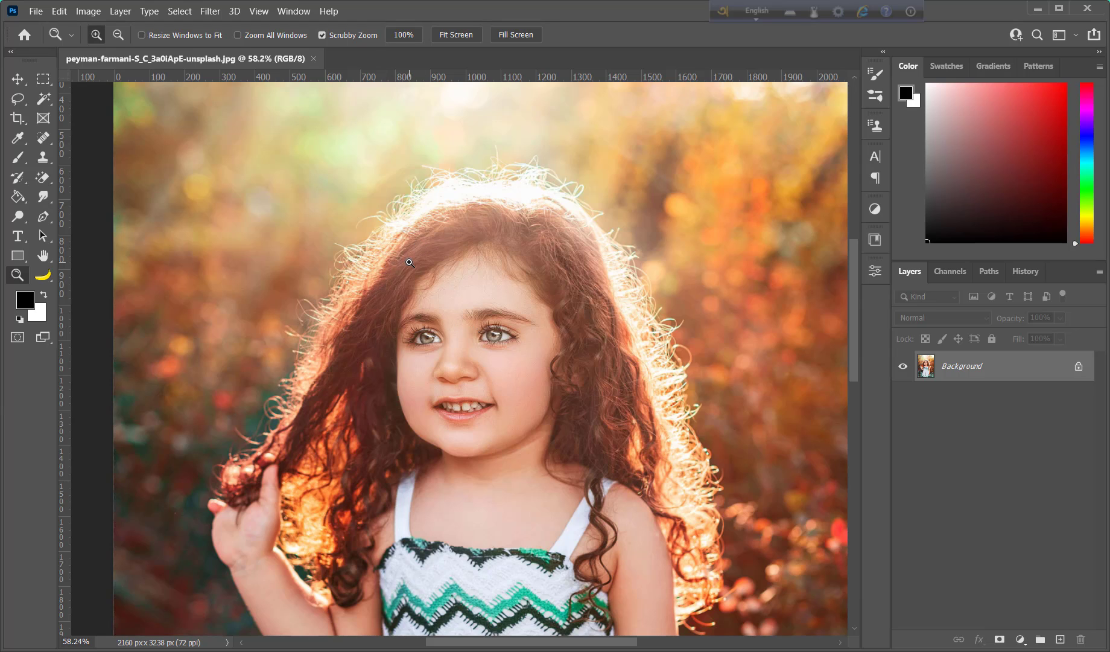
pyautogui.click(47, 221)
# - Start the path beside the left leg and trace the dress hem with curved corner anchors
pyautogui.click(120, 215)
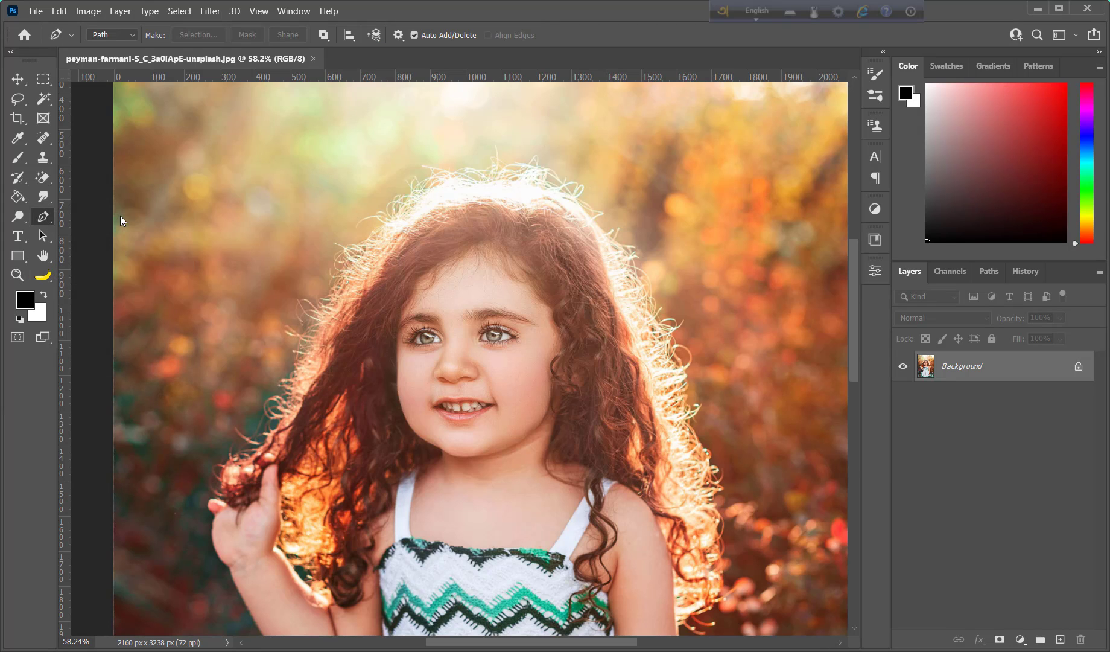
pyautogui.scroll(-3, 377, 319)
pyautogui.scroll(-3, 379, 316)
pyautogui.scroll(-4, 379, 316)
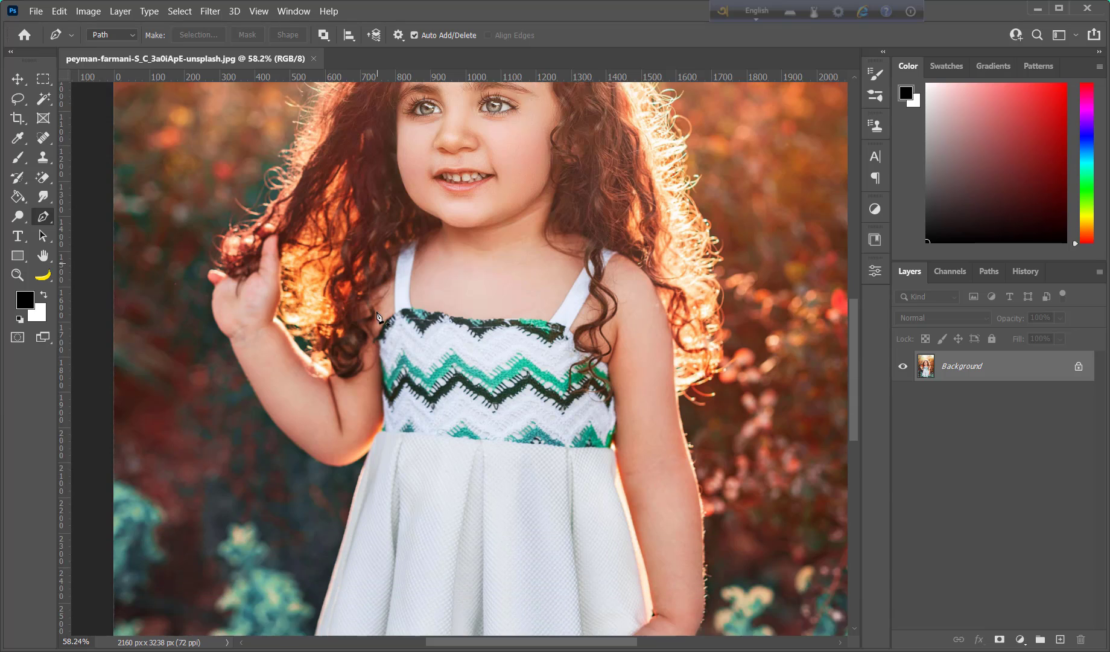
pyautogui.scroll(-3, 378, 316)
pyautogui.scroll(-3, 378, 316)
pyautogui.scroll(-4, 378, 316)
pyautogui.scroll(-3, 378, 316)
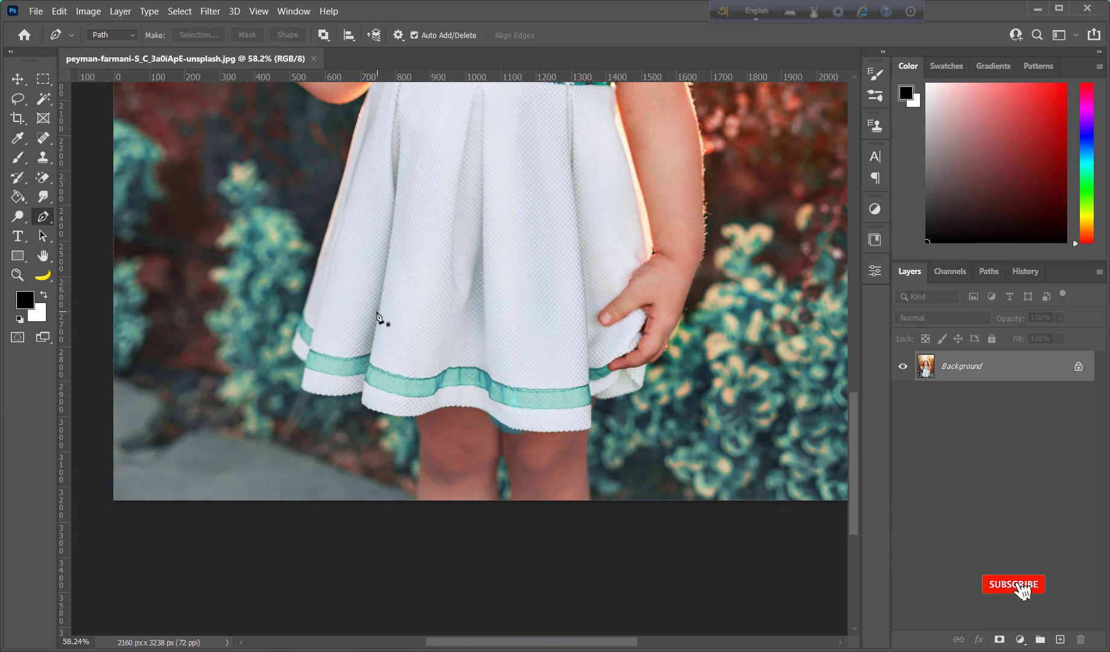
pyautogui.scroll(1, 439, 529)
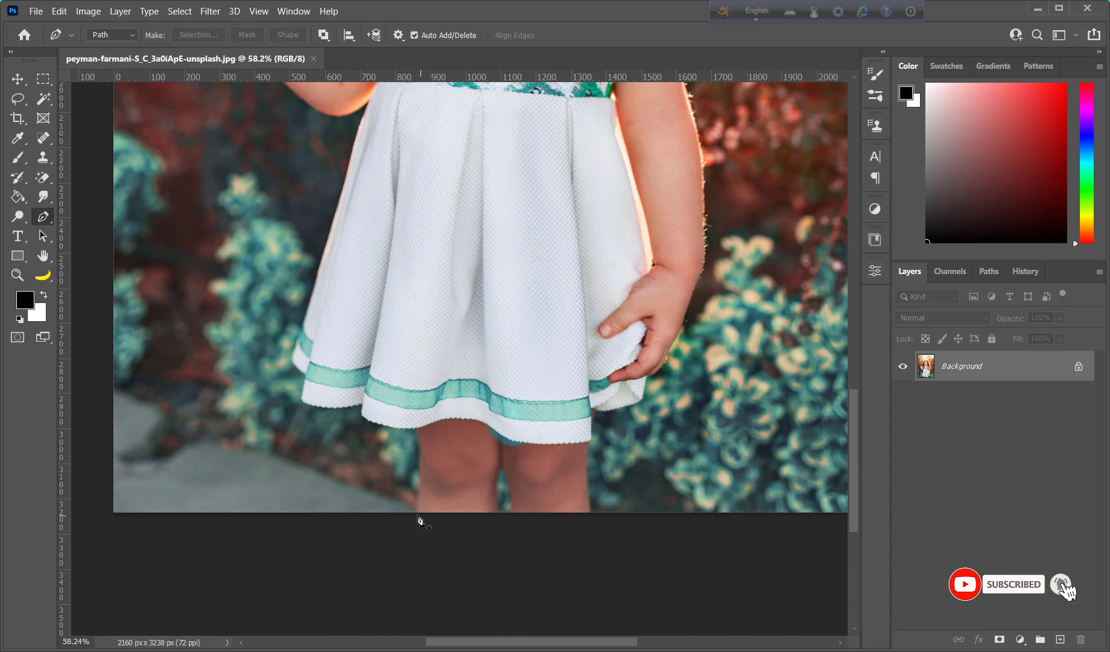
pyautogui.moveTo(418, 512)
pyautogui.mouseDown()
pyautogui.moveTo(421, 445)
pyautogui.moveTo(406, 428)
pyautogui.mouseUp()
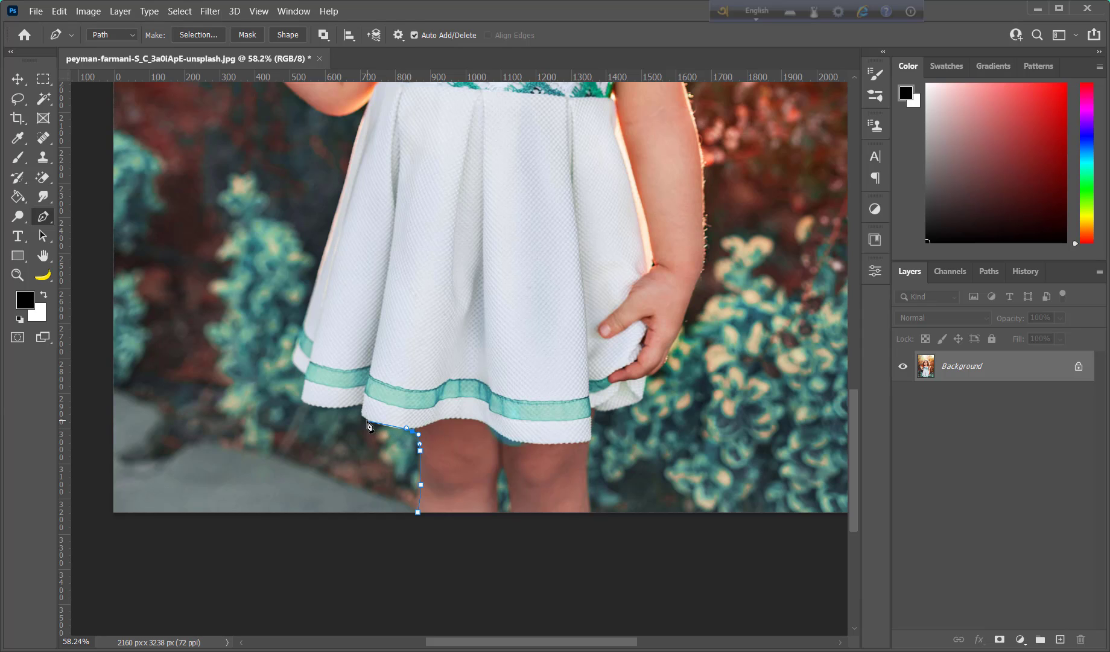
pyautogui.moveTo(369, 424); pyautogui.dragTo(351, 415)
pyautogui.keyDown('alt'); pyautogui.click(366, 421); pyautogui.keyUp('alt')
pyautogui.moveTo(362, 406); pyautogui.dragTo(367, 399)
pyautogui.keyDown('alt'); pyautogui.click(362, 406); pyautogui.keyUp('alt')
pyautogui.moveTo(298, 398); pyautogui.dragTo(282, 380)
pyautogui.keyDown('alt'); pyautogui.click(298, 399); pyautogui.keyUp('alt')
# - Curve the path up the skirt's left edge to the waist
pyautogui.scroll(2, 306, 379)
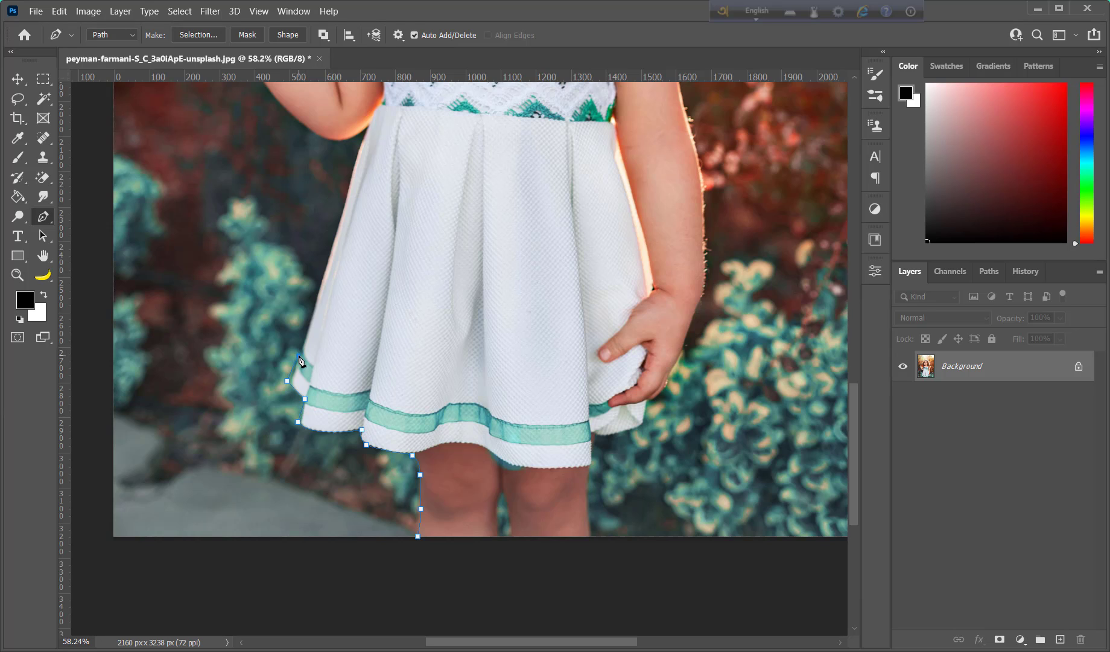
pyautogui.scroll(5, 301, 361)
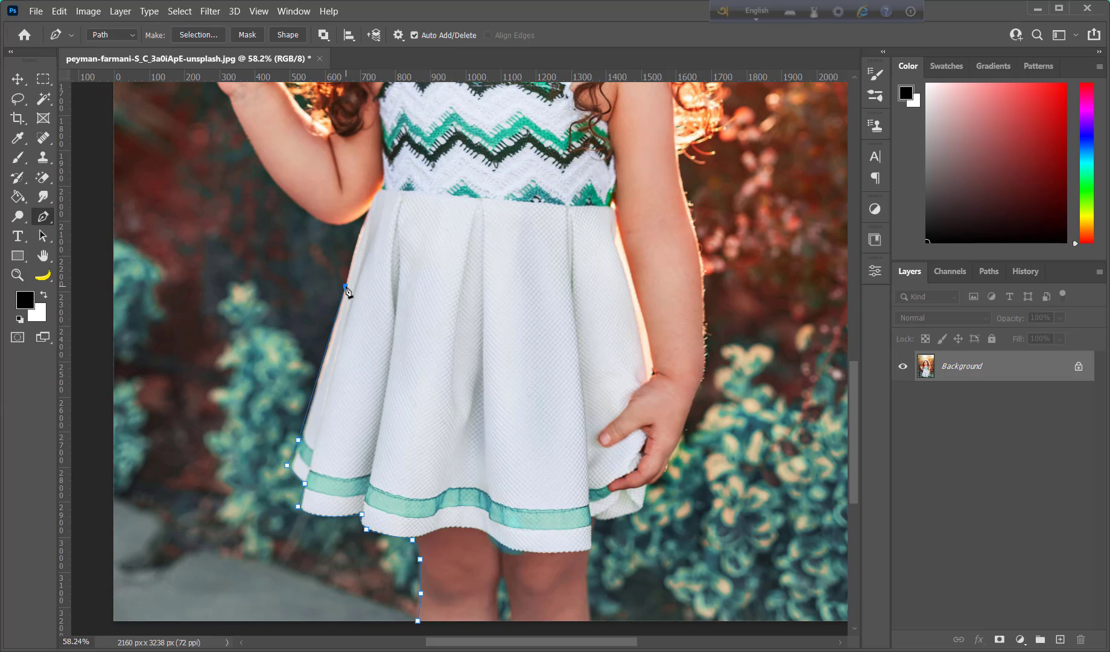
pyautogui.moveTo(345, 286); pyautogui.dragTo(380, 159)
pyautogui.keyDown('alt'); pyautogui.click(345, 286); pyautogui.keyUp('alt')
pyautogui.moveTo(368, 211); pyautogui.dragTo(376, 202)
pyautogui.scroll(2, 348, 302)
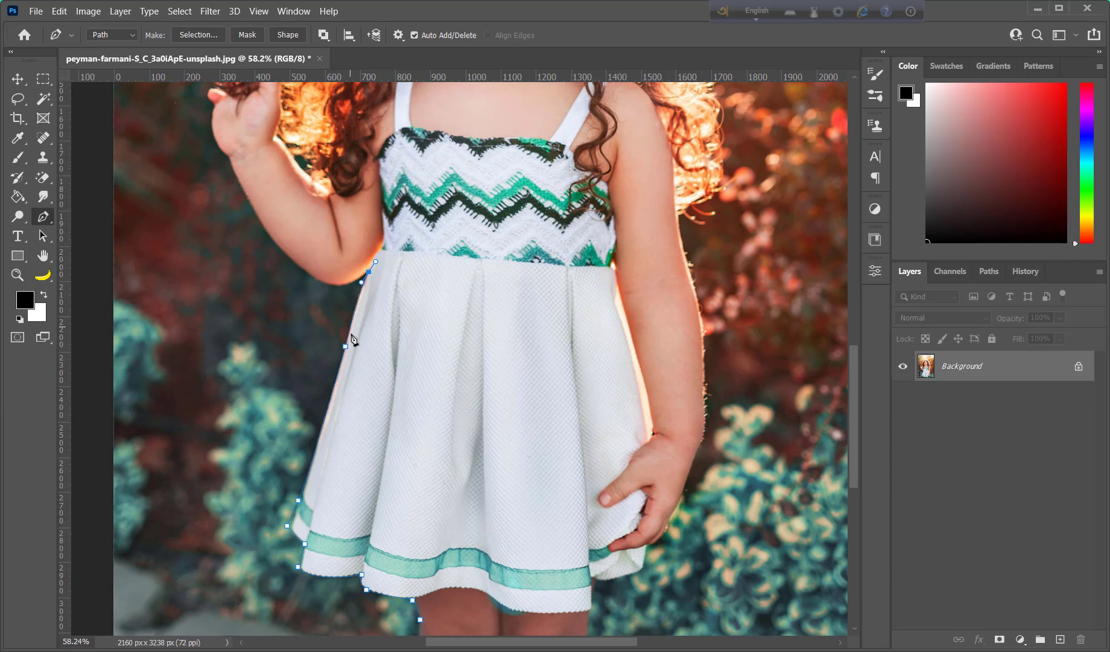
pyautogui.scroll(2, 349, 335)
pyautogui.scroll(2, 354, 401)
pyautogui.scroll(2, 359, 410)
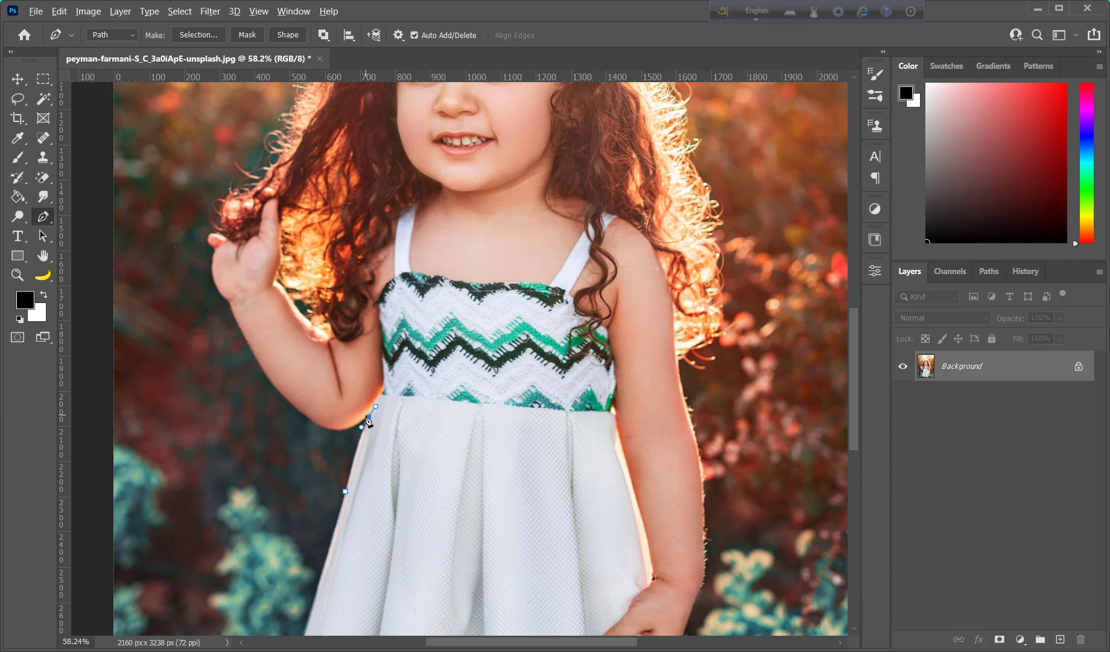
# - Extend the path from the waist up the forearm and wrist to the raised hand, with corner anchors
pyautogui.click(369, 417)
pyautogui.moveTo(333, 429); pyautogui.dragTo(323, 426)
pyautogui.moveTo(239, 321)
pyautogui.mouseDown()
pyautogui.moveTo(201, 215)
pyautogui.moveTo(202, 233)
pyautogui.mouseUp()
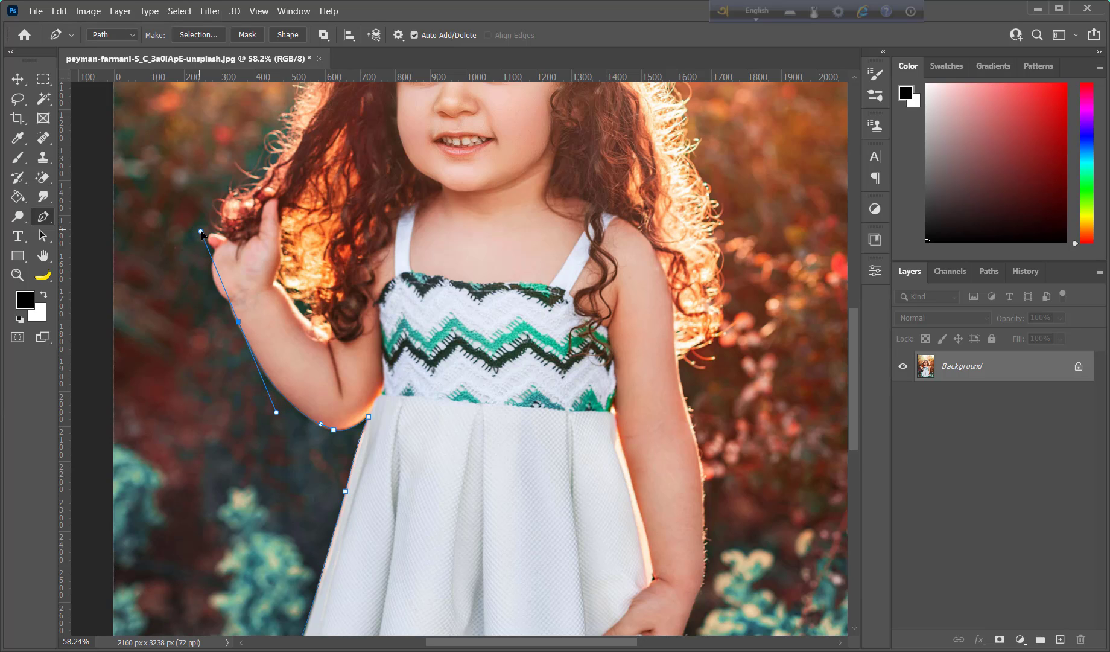
pyautogui.keyDown('alt'); pyautogui.click(237, 319); pyautogui.keyUp('alt')
pyautogui.click(228, 301)
pyautogui.keyDown('alt'); pyautogui.click(228, 303); pyautogui.keyUp('alt')
pyautogui.moveTo(214, 252)
pyautogui.mouseDown()
pyautogui.moveTo(223, 219)
pyautogui.moveTo(219, 355)
pyautogui.mouseUp()
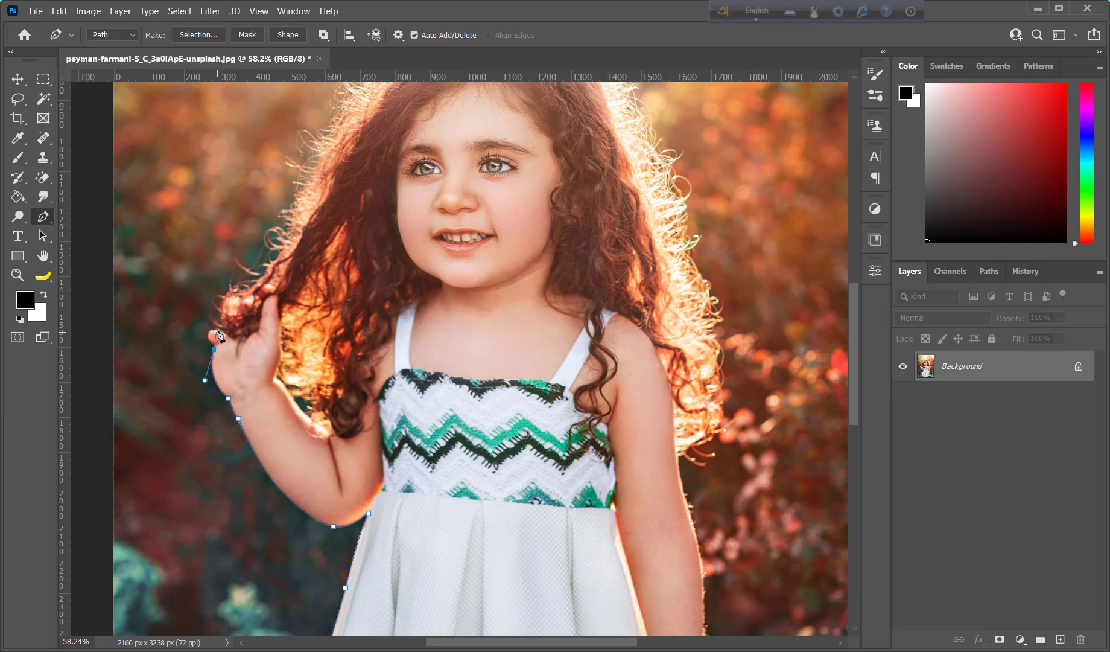
pyautogui.moveTo(218, 330); pyautogui.dragTo(238, 337)
# - Place anchors up the hair's left edge from the raised hand
pyautogui.click(216, 324)
pyautogui.click(211, 303)
pyautogui.click(214, 298)
pyautogui.click(230, 290)
pyautogui.click(234, 284)
pyautogui.click(247, 281)
pyautogui.click(252, 273)
pyautogui.click(271, 256)
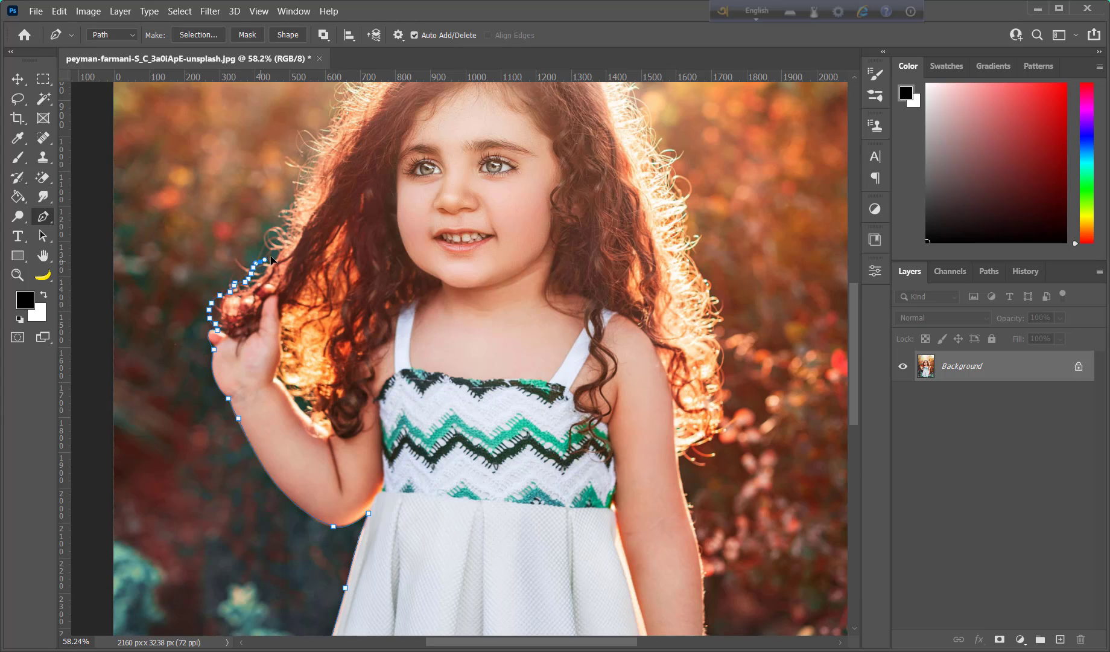
pyautogui.scroll(1, 274, 247)
pyautogui.scroll(1, 273, 248)
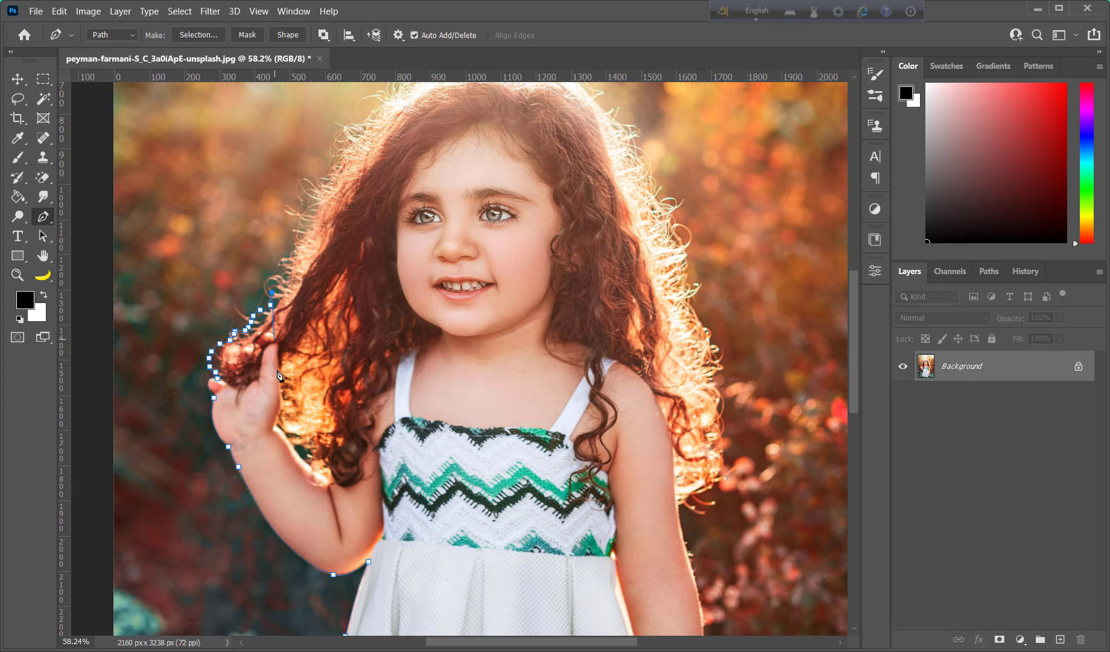
pyautogui.click(268, 288)
pyautogui.click(287, 269)
pyautogui.click(290, 248)
pyautogui.click(295, 216)
pyautogui.click(326, 180)
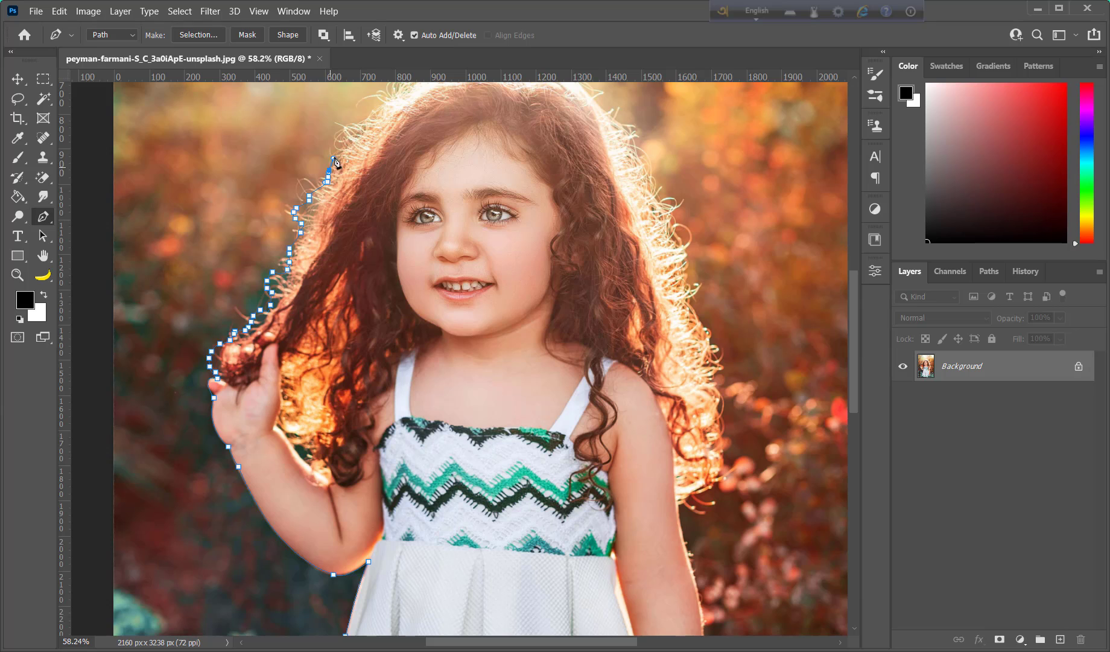
pyautogui.click(338, 150)
# - Continue the path over the top of the head and across the crown of curls
pyautogui.scroll(3, 344, 151)
pyautogui.scroll(1, 345, 171)
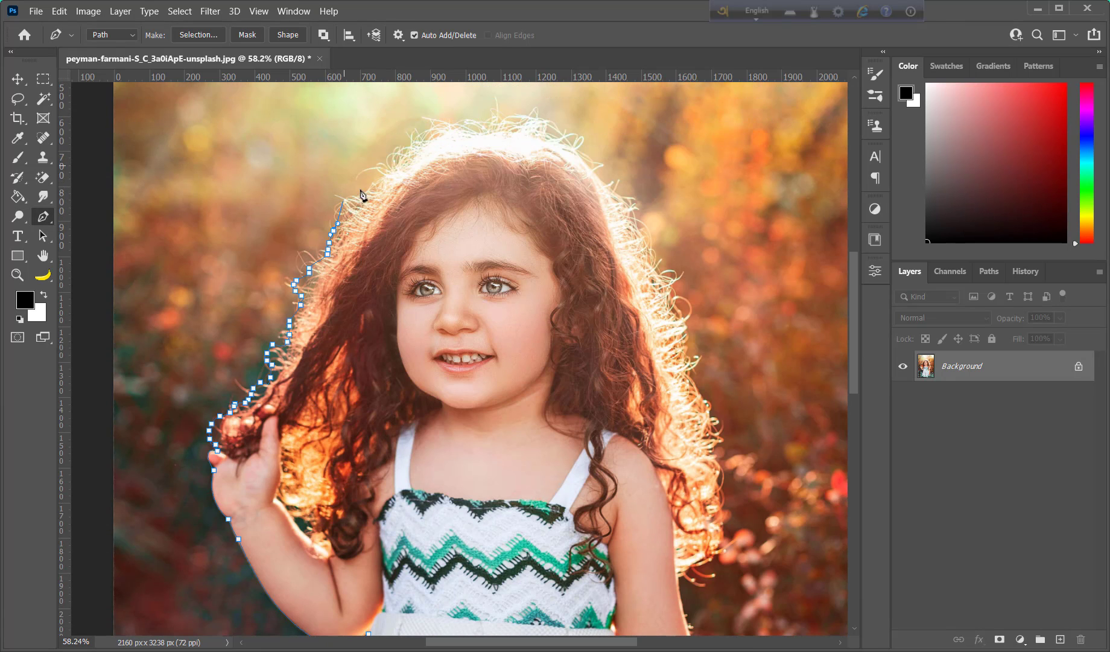
pyautogui.click(338, 213)
pyautogui.click(342, 199)
pyautogui.click(374, 184)
pyautogui.click(380, 160)
pyautogui.click(408, 142)
pyautogui.click(413, 138)
pyautogui.click(418, 134)
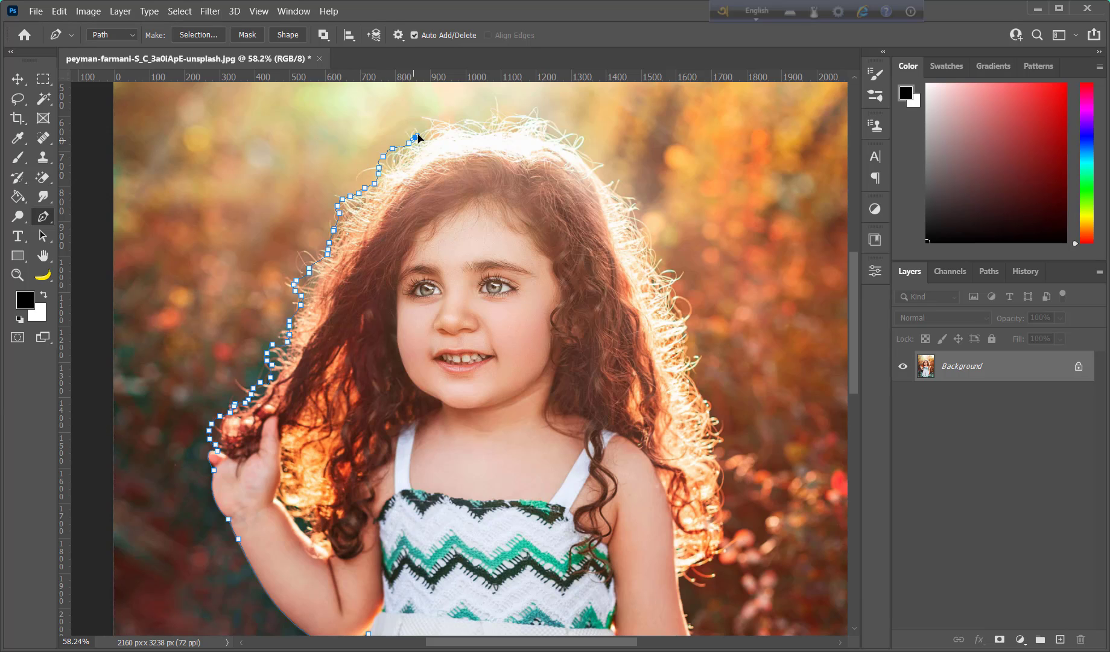
pyautogui.moveTo(445, 124); pyautogui.dragTo(454, 123)
pyautogui.click(465, 122)
pyautogui.click(481, 124)
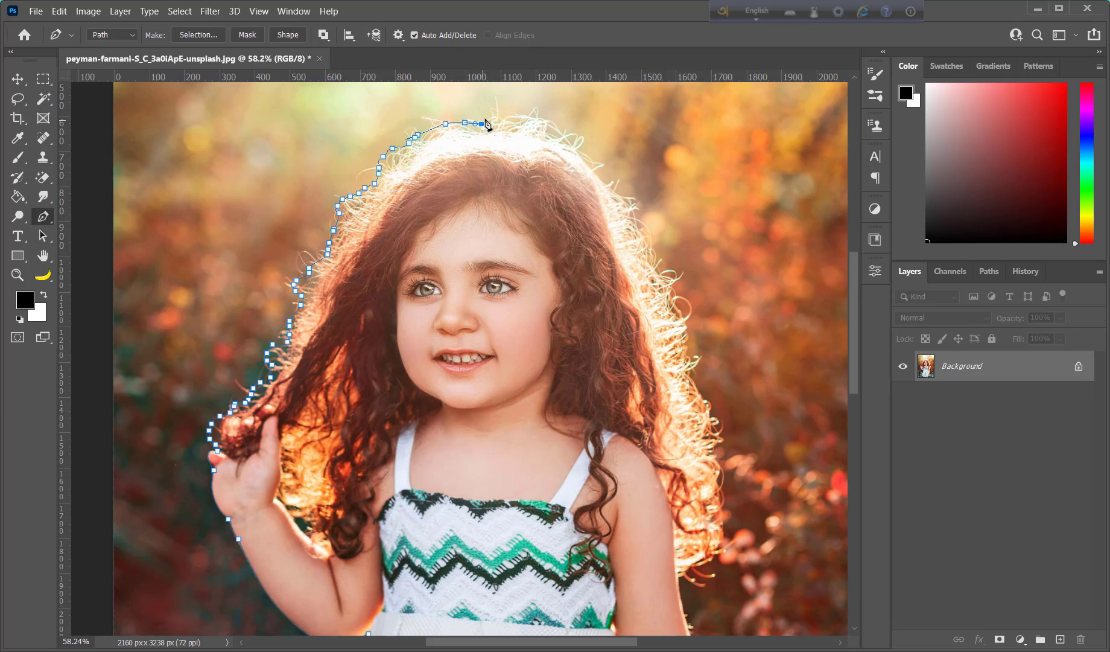
pyautogui.click(527, 118)
pyautogui.moveTo(536, 120); pyautogui.dragTo(572, 148)
# - Trace the first stretch down the right edge of the curls
pyautogui.click(549, 125)
pyautogui.click(587, 162)
pyautogui.click(597, 168)
pyautogui.moveTo(610, 189); pyautogui.dragTo(613, 190)
pyautogui.click(631, 203)
pyautogui.click(638, 225)
pyautogui.click(645, 238)
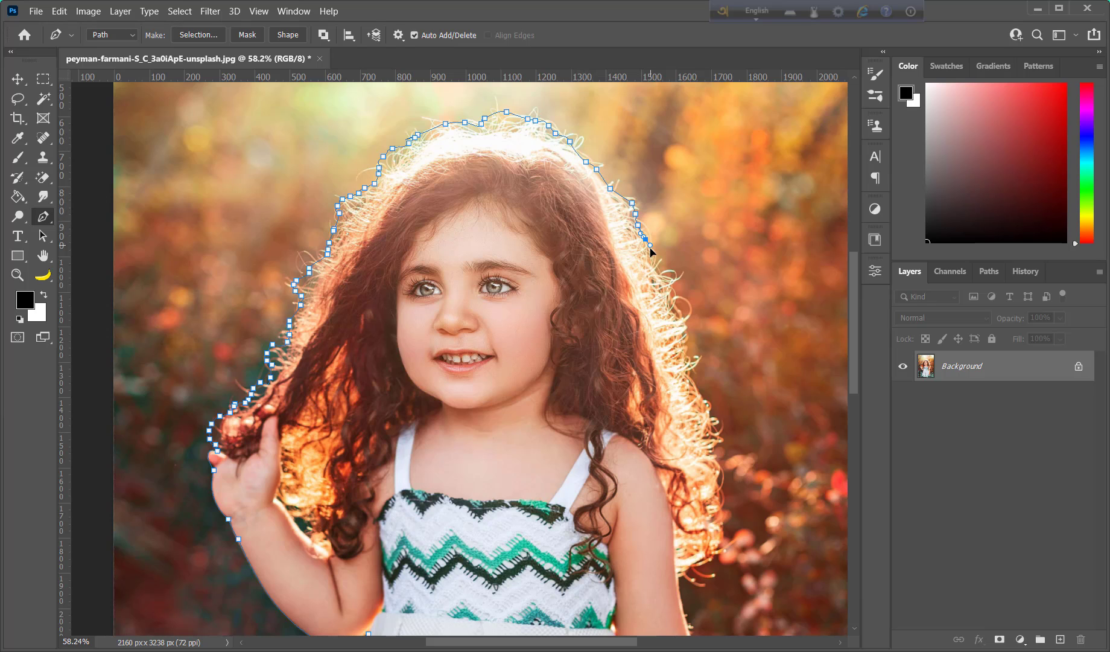
# - Continue anchors down the right-side curls to the end of the hair
pyautogui.click(661, 265)
pyautogui.scroll(-2, 668, 277)
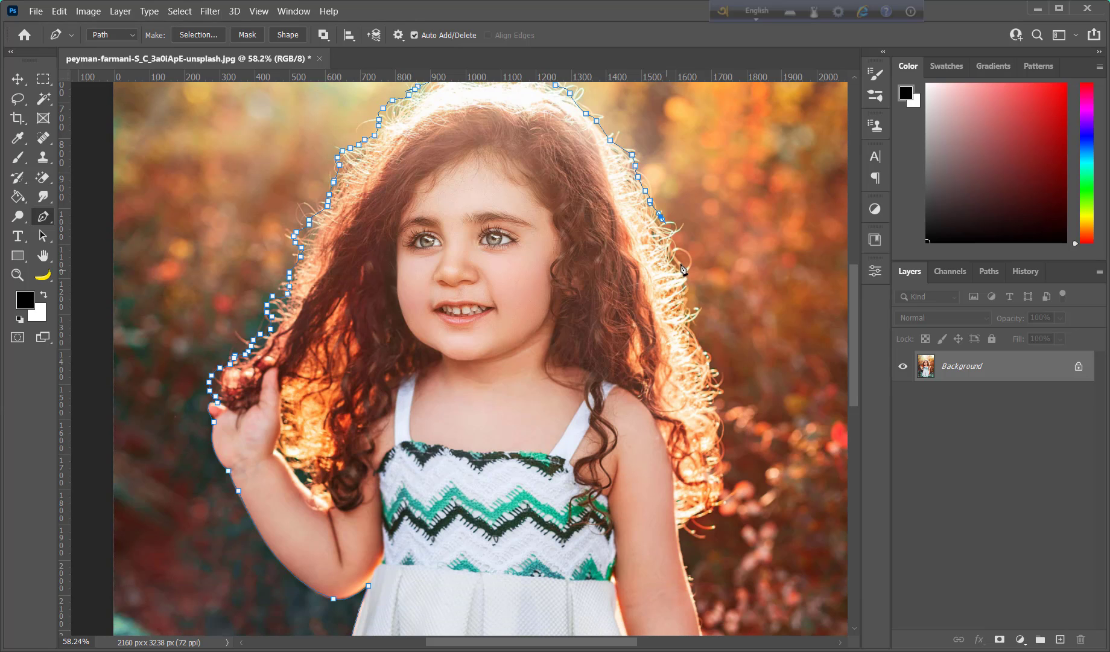
pyautogui.click(668, 222)
pyautogui.click(675, 227)
pyautogui.click(686, 251)
pyautogui.moveTo(692, 256); pyautogui.dragTo(689, 268)
pyautogui.click(682, 272)
pyautogui.click(685, 284)
pyautogui.click(684, 304)
pyautogui.moveTo(690, 314); pyautogui.dragTo(694, 311)
pyautogui.click(694, 322)
# - Trace the lower hair and bring the path in toward her right arm
pyautogui.scroll(-2, 704, 352)
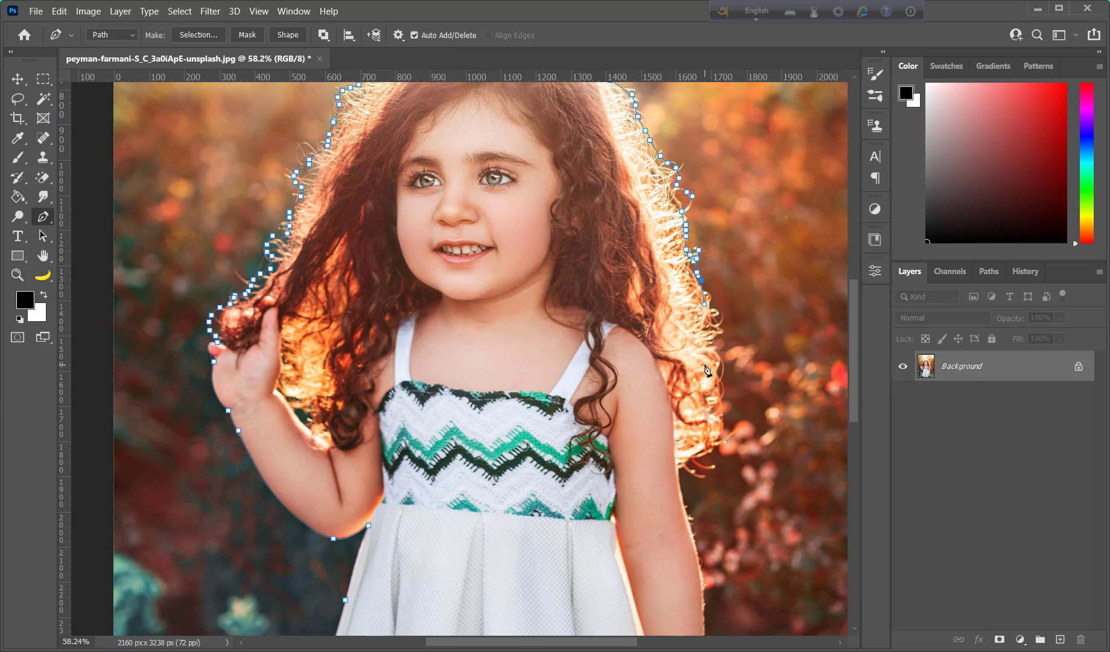
pyautogui.scroll(-1, 705, 352)
pyautogui.click(708, 262)
pyautogui.click(718, 277)
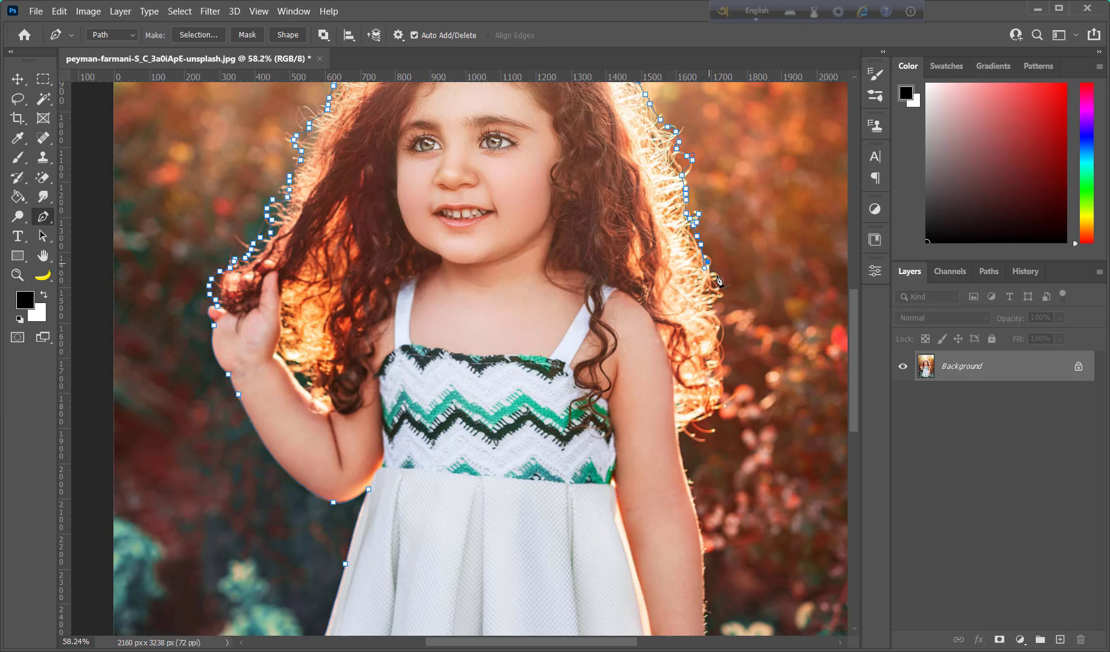
pyautogui.click(721, 300)
pyautogui.click(720, 326)
pyautogui.click(720, 335)
pyautogui.click(722, 364)
pyautogui.click(722, 373)
pyautogui.click(727, 399)
pyautogui.click(714, 417)
pyautogui.click(706, 421)
pyautogui.click(696, 440)
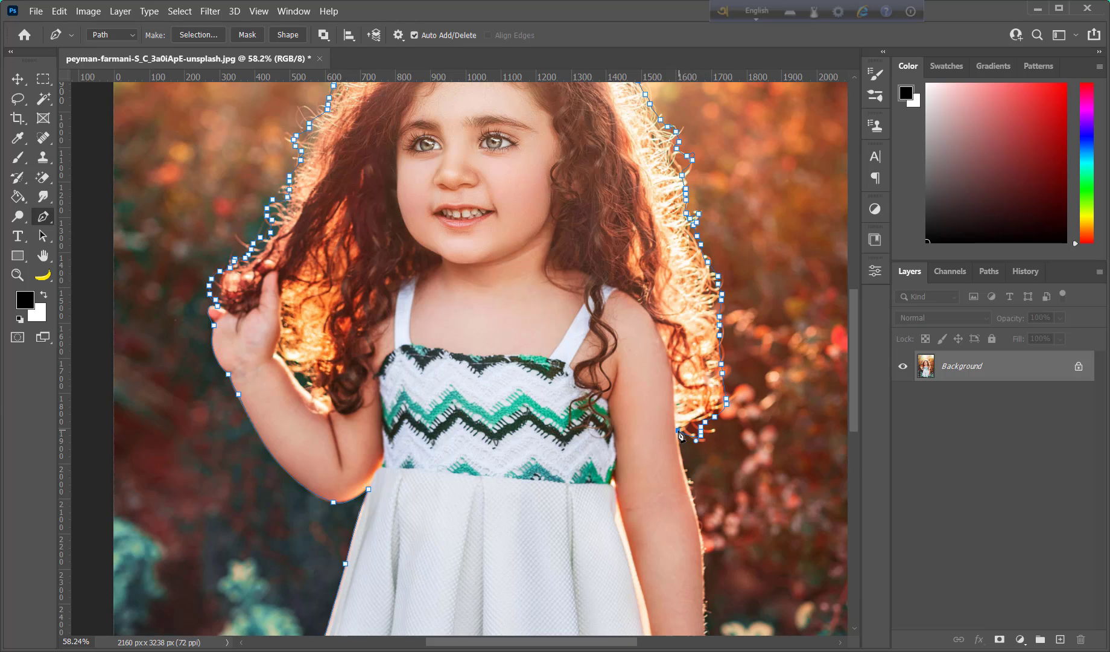
# - Anchor the path down the girl's right arm
pyautogui.scroll(-1, 680, 435)
pyautogui.scroll(-1, 679, 422)
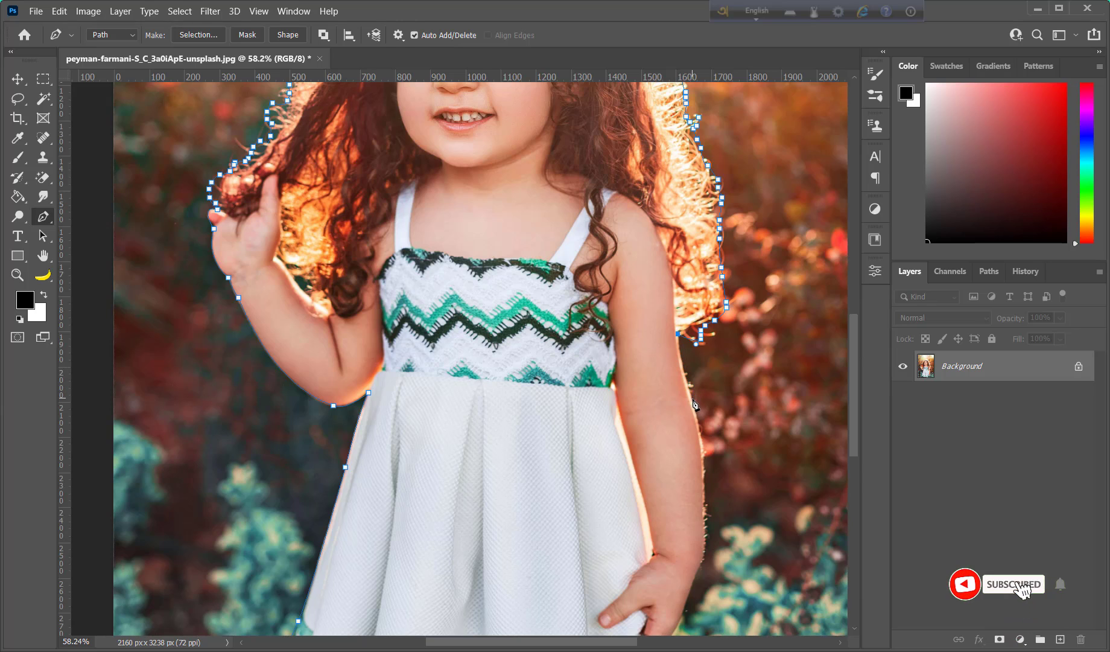
pyautogui.click(680, 358)
pyautogui.click(692, 399)
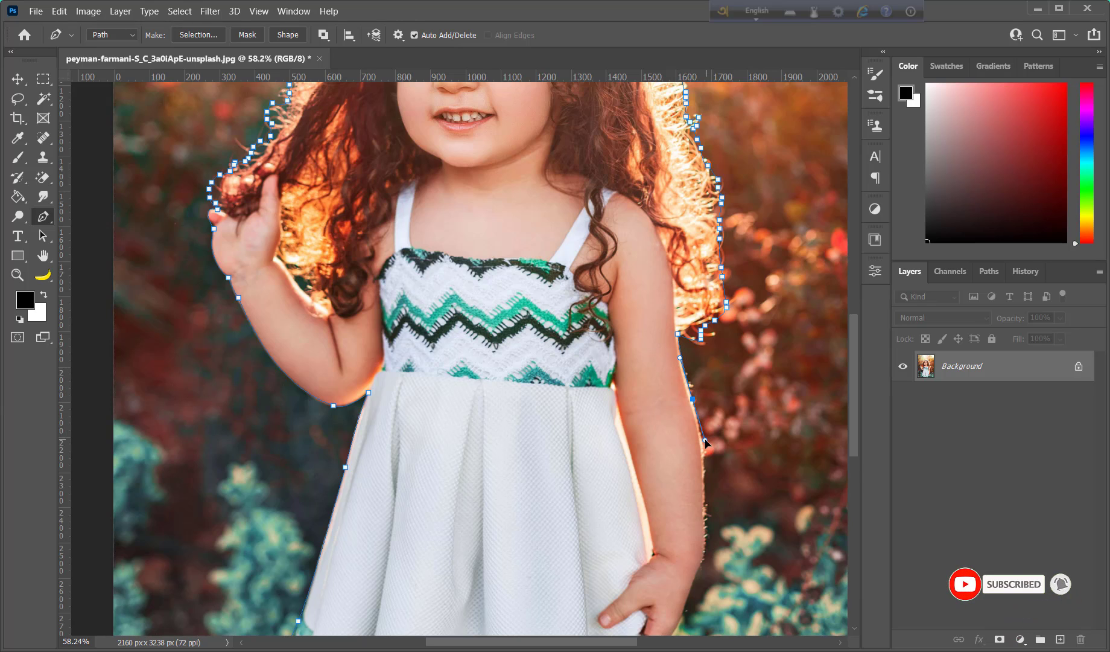
pyautogui.click(705, 439)
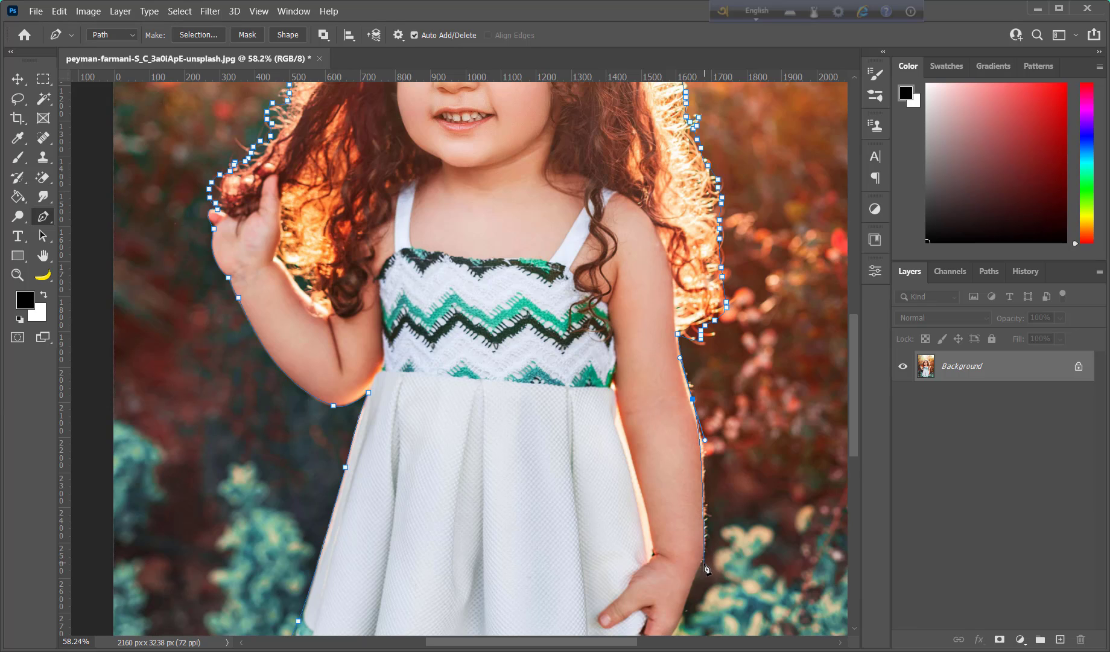
# - Curve the path around the right hand and down the skirt to the hem
pyautogui.moveTo(703, 563); pyautogui.dragTo(700, 597)
pyautogui.scroll(-2, 700, 600)
pyautogui.scroll(-2, 694, 573)
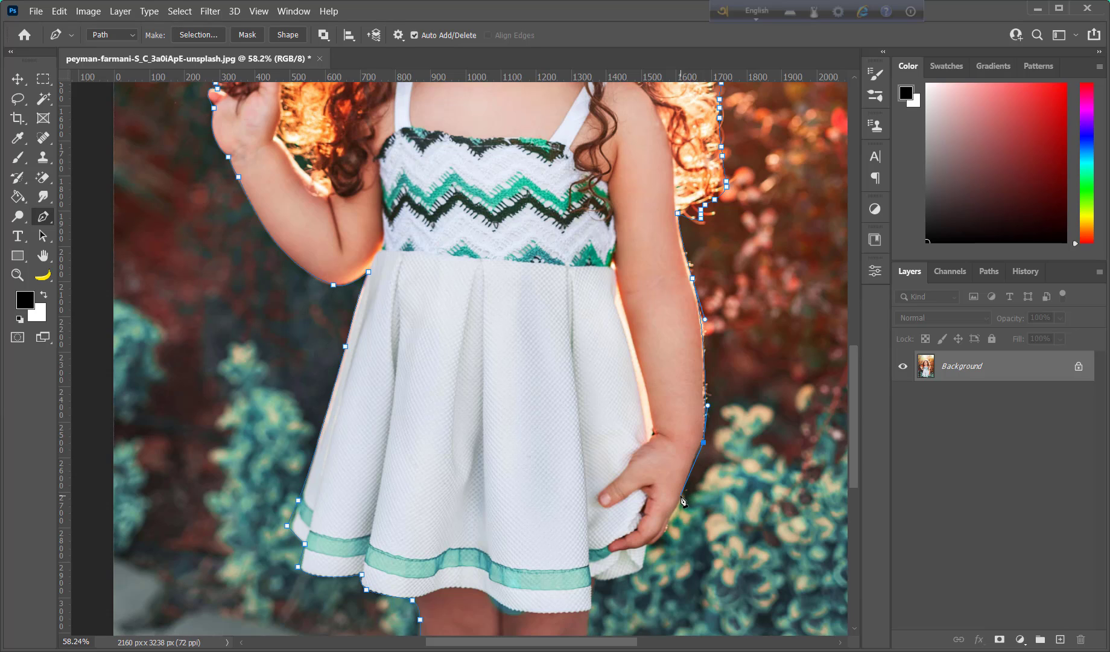
pyautogui.moveTo(680, 495); pyautogui.dragTo(661, 552)
pyautogui.scroll(-5, 715, 476)
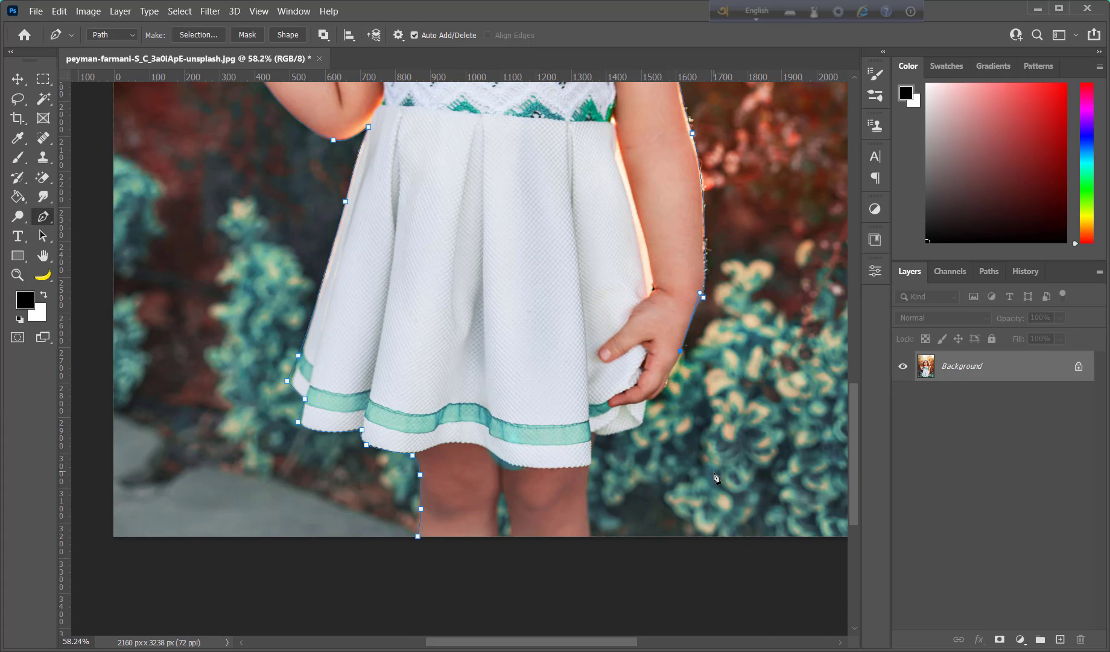
pyautogui.scroll(-2, 715, 477)
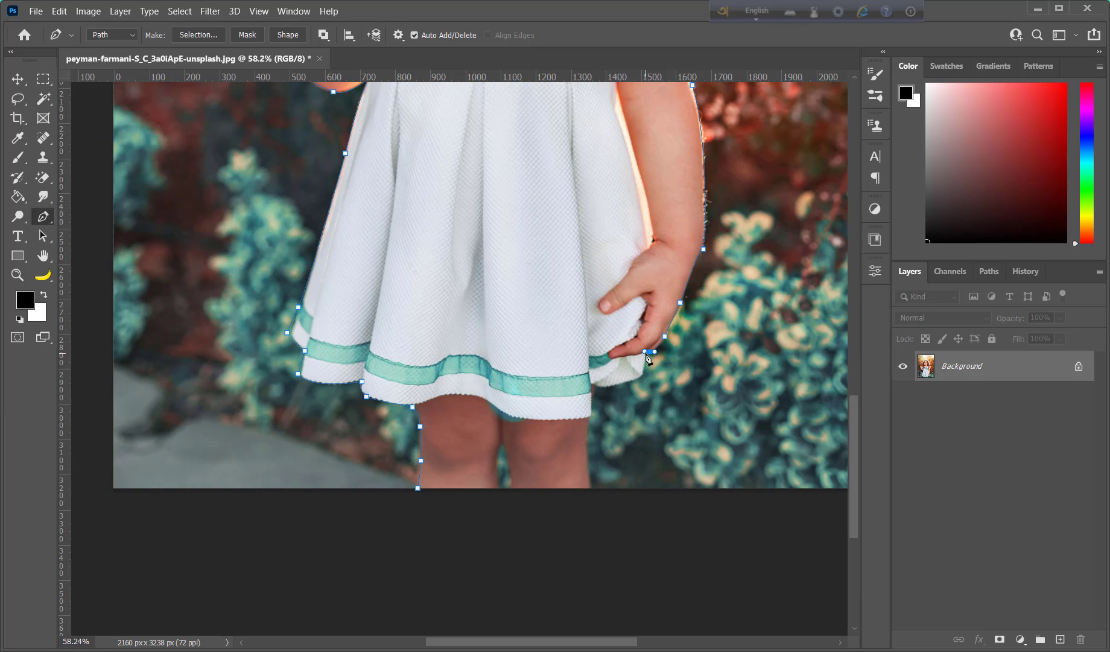
pyautogui.moveTo(645, 353); pyautogui.dragTo(641, 381)
pyautogui.moveTo(593, 384); pyautogui.dragTo(602, 390)
pyautogui.keyDown('alt'); pyautogui.click(595, 385); pyautogui.keyUp('alt')
# - Trace along both legs and close the path at the starting anchor by the left leg
pyautogui.click(592, 416)
pyautogui.moveTo(590, 430); pyautogui.dragTo(588, 437)
pyautogui.click(590, 487)
pyautogui.click(503, 441)
pyautogui.moveTo(505, 445); pyautogui.dragTo(501, 494)
pyautogui.click(420, 489)
pyautogui.scroll(2, 483, 459)
pyautogui.scroll(3, 495, 453)
pyautogui.scroll(2, 500, 454)
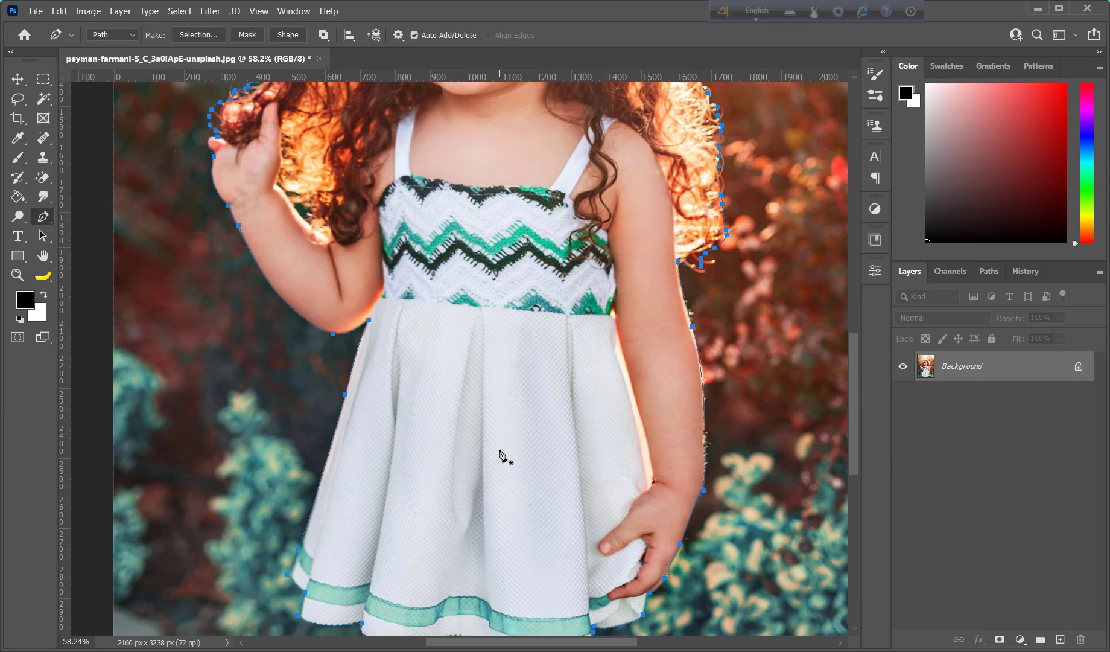
pyautogui.scroll(2, 500, 458)
pyautogui.scroll(1, 483, 450)
pyautogui.scroll(2, 464, 444)
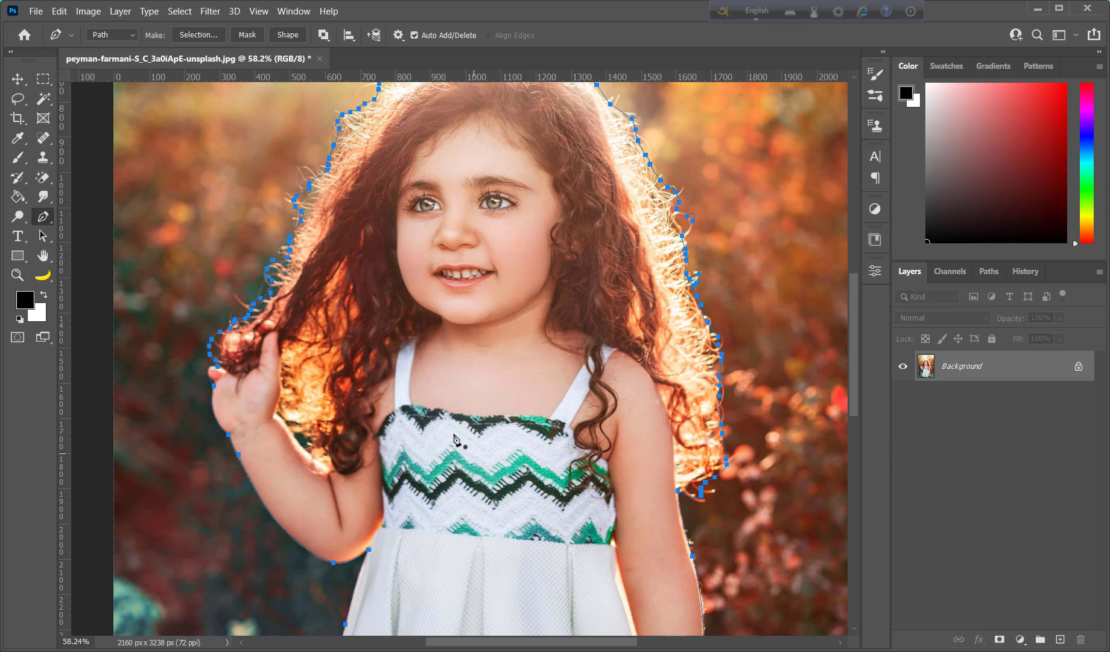
pyautogui.scroll(1, 455, 436)
pyautogui.scroll(2, 456, 419)
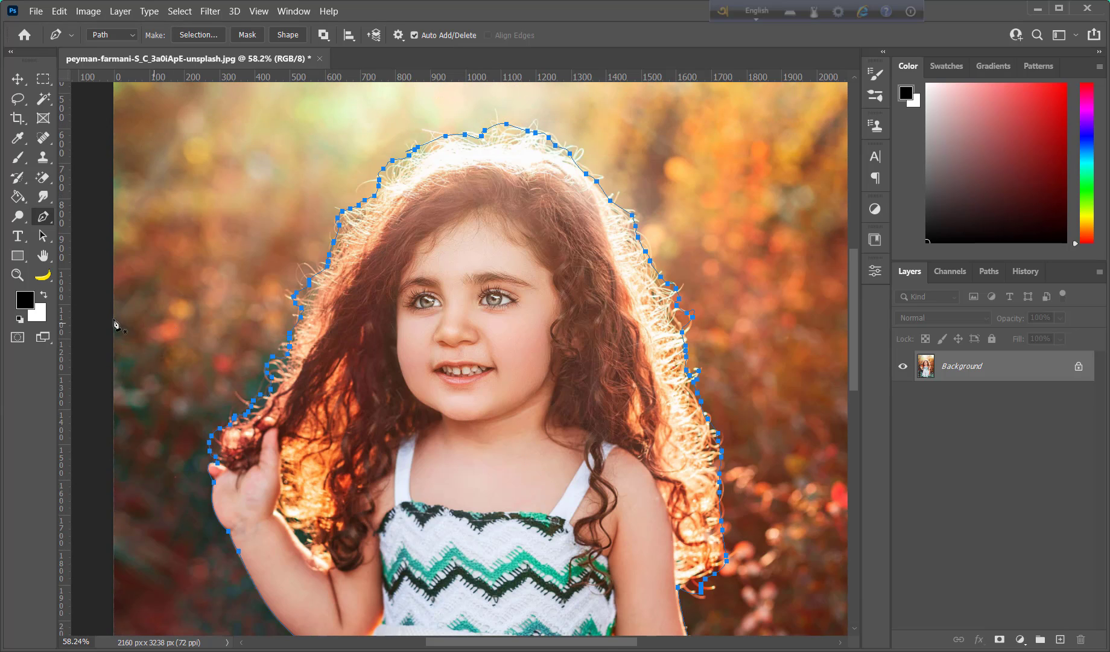
# - Zoom out, turn the closed path into a selection, and mask Layer 0 to it
pyautogui.click(17, 274)
pyautogui.moveTo(554, 331)
pyautogui.mouseDown()
pyautogui.moveTo(525, 293)
pyautogui.moveTo(511, 305)
pyautogui.mouseUp()
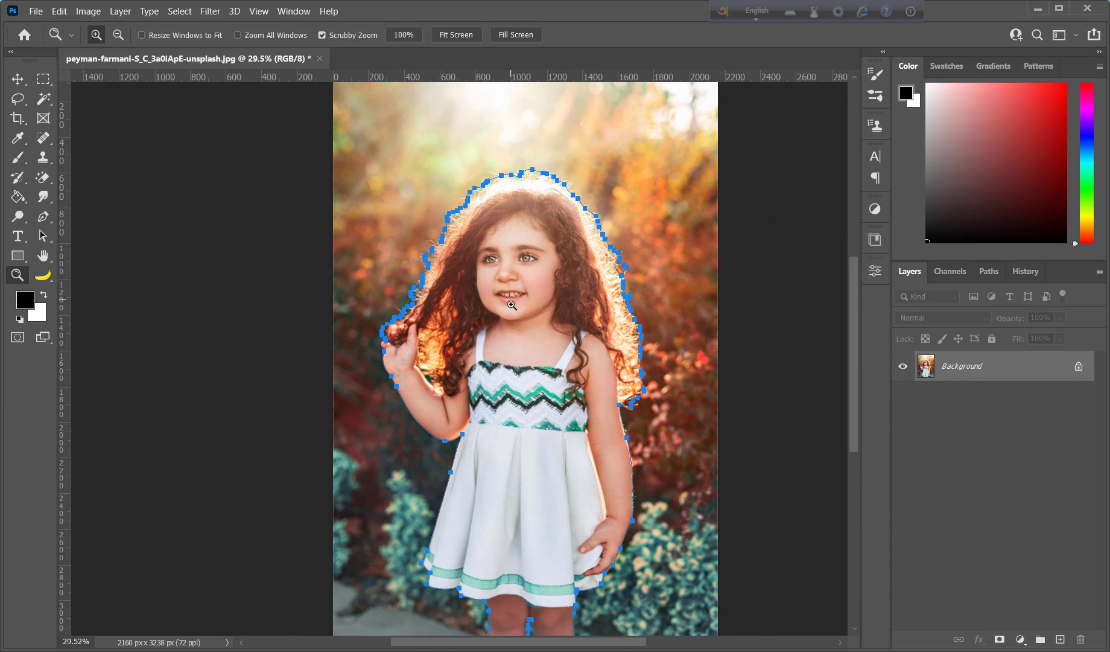
pyautogui.scroll(-3, 507, 298)
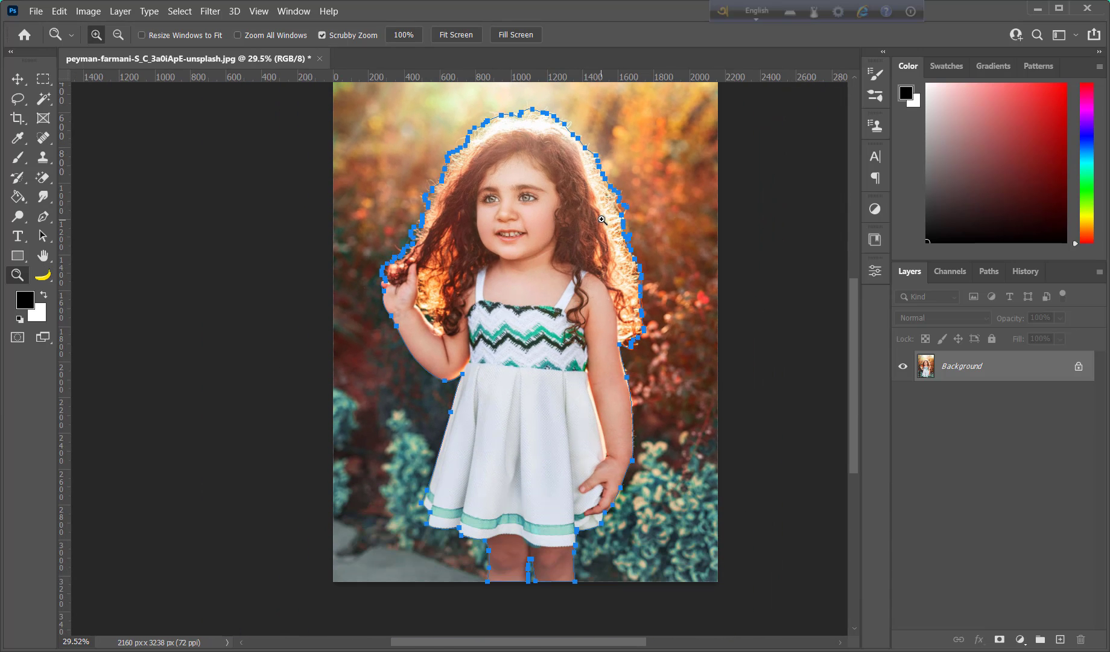
pyautogui.hotkey('ctrl', 'Return')
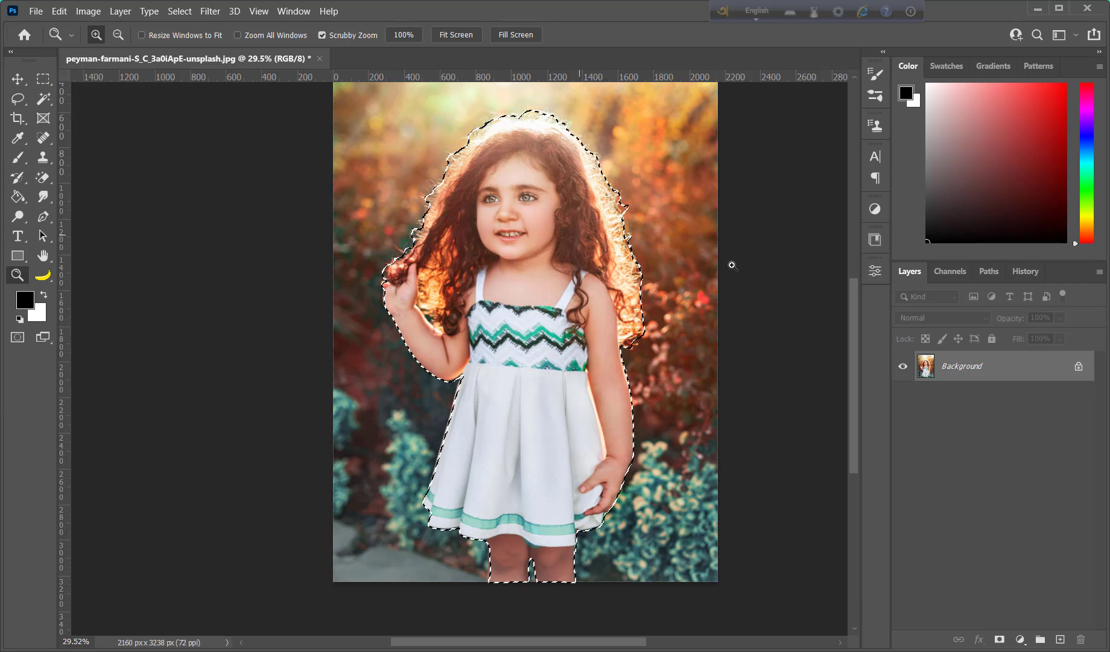
pyautogui.click(1000, 639)
pyautogui.scroll(2, 721, 513)
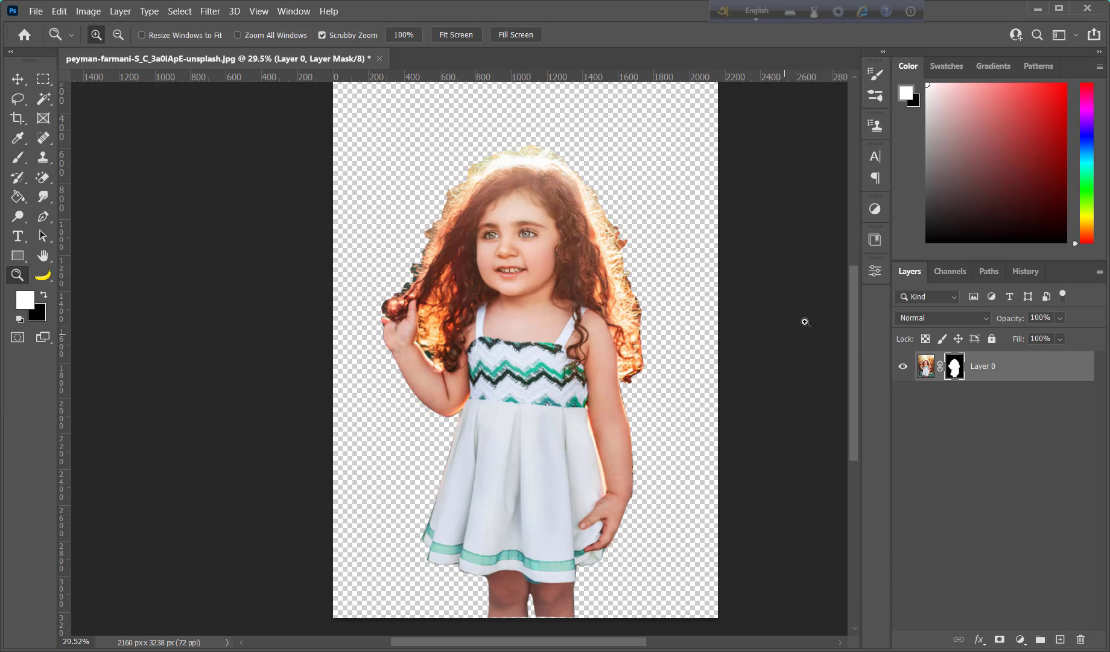
# - Open Layer 0's mask in Select and Mask with the On Black preview at 100% opacity
pyautogui.click(875, 272)
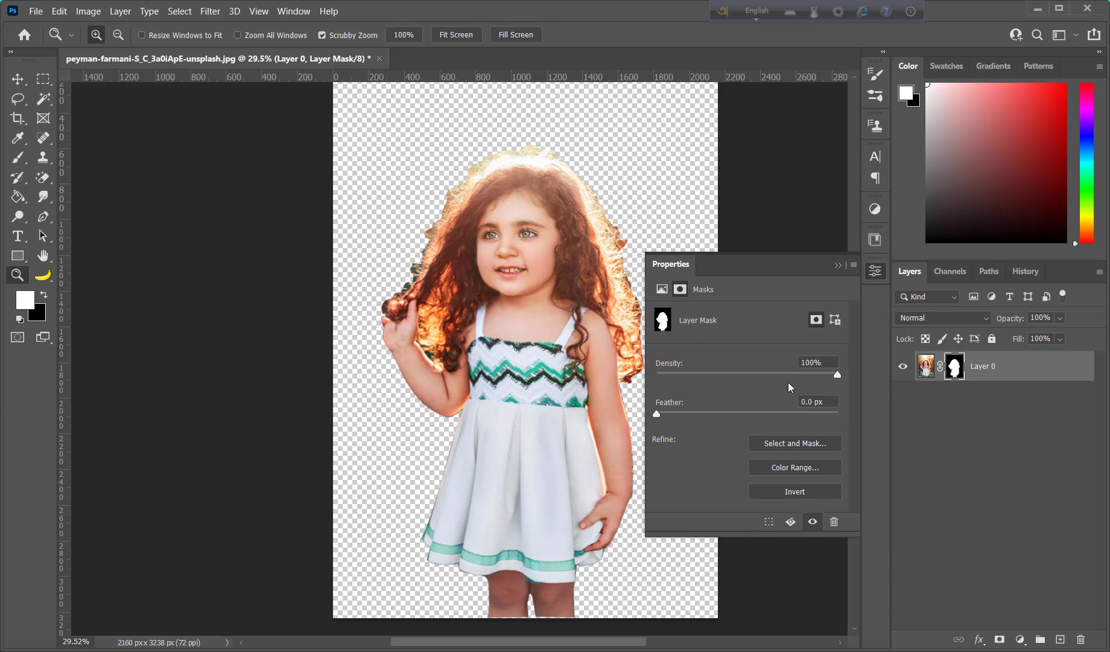
pyautogui.click(778, 443)
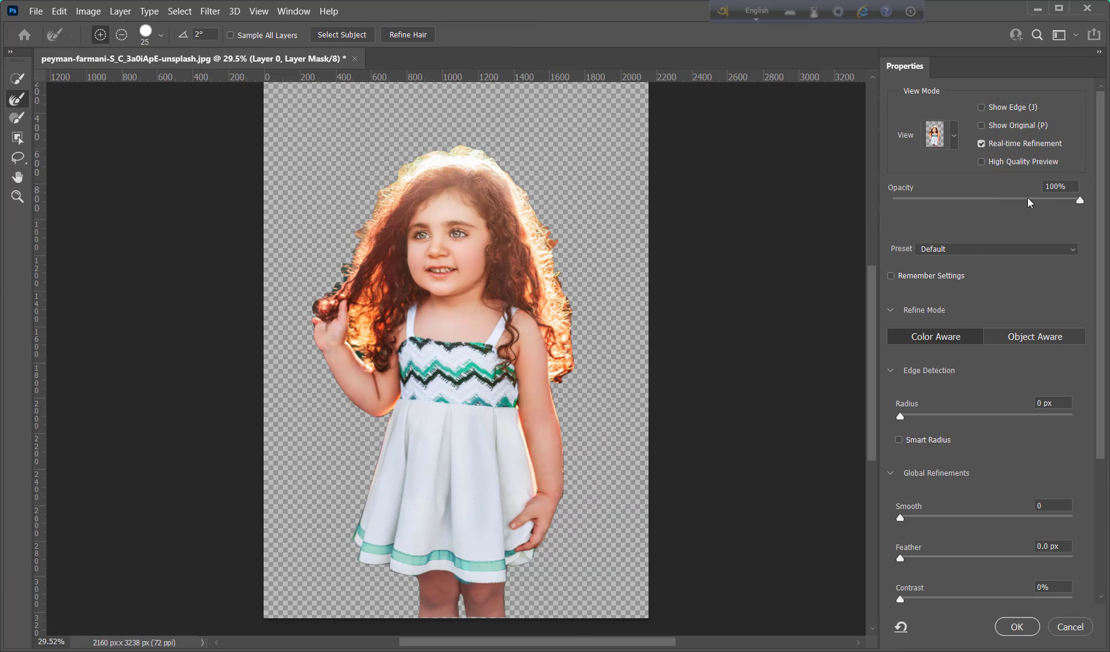
pyautogui.moveTo(1027, 200); pyautogui.dragTo(1107, 201)
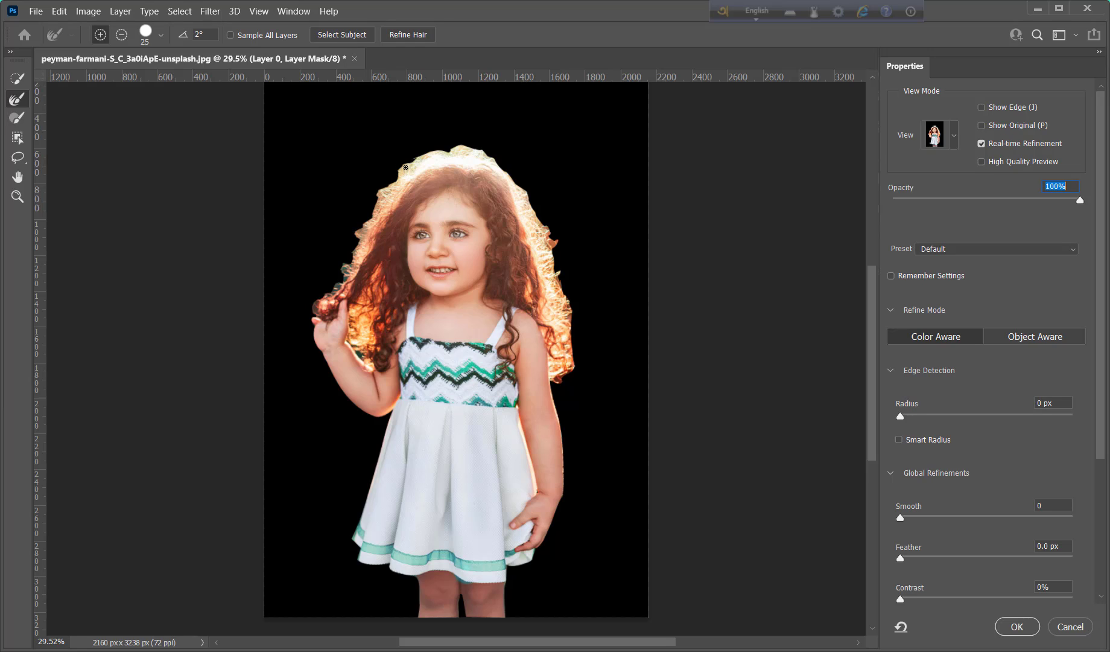
pyautogui.click(405, 168)
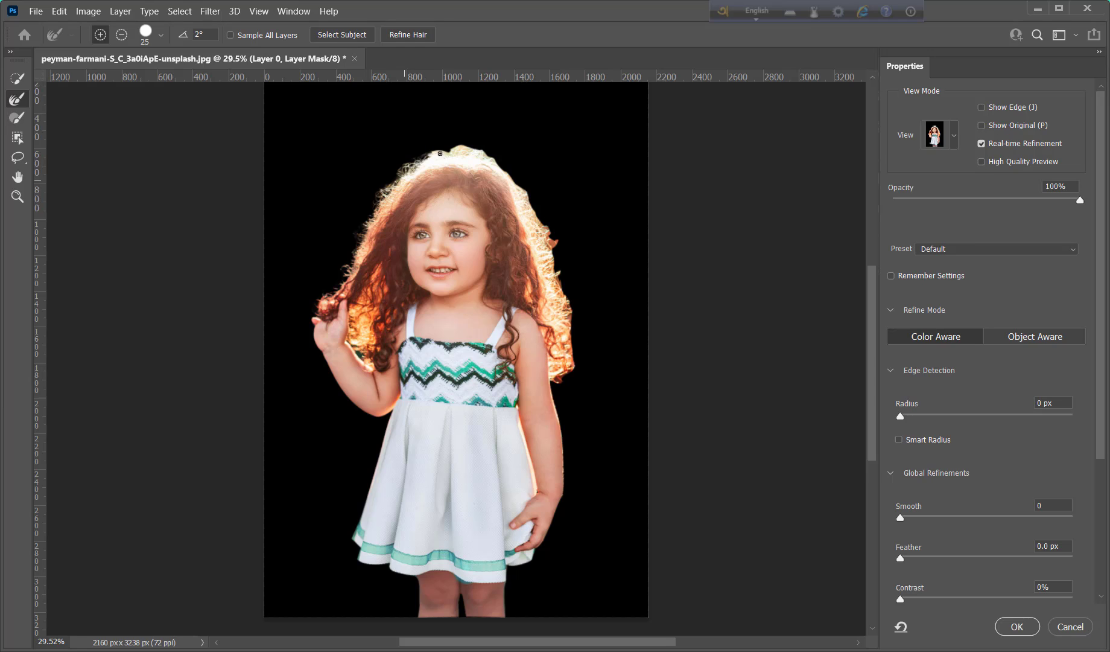
# - Refine the hair edges along the top and right of the head, removing a stray orange curl
pyautogui.moveTo(479, 148)
pyautogui.mouseDown()
pyautogui.moveTo(439, 157)
pyautogui.moveTo(488, 154)
pyautogui.mouseUp()
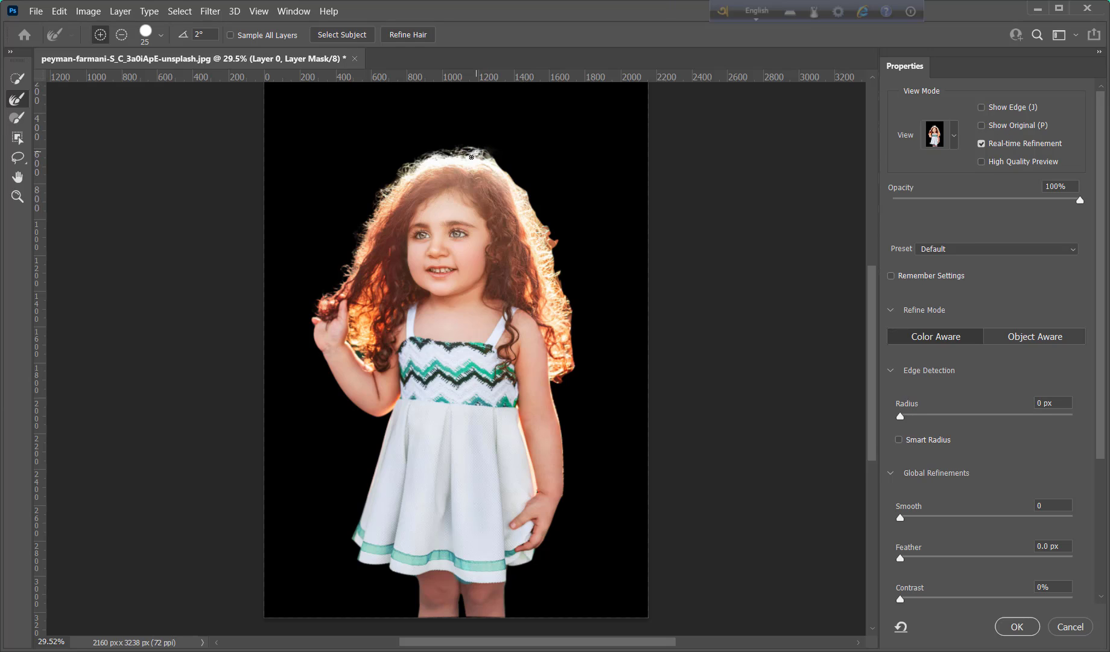
pyautogui.press('Tab')
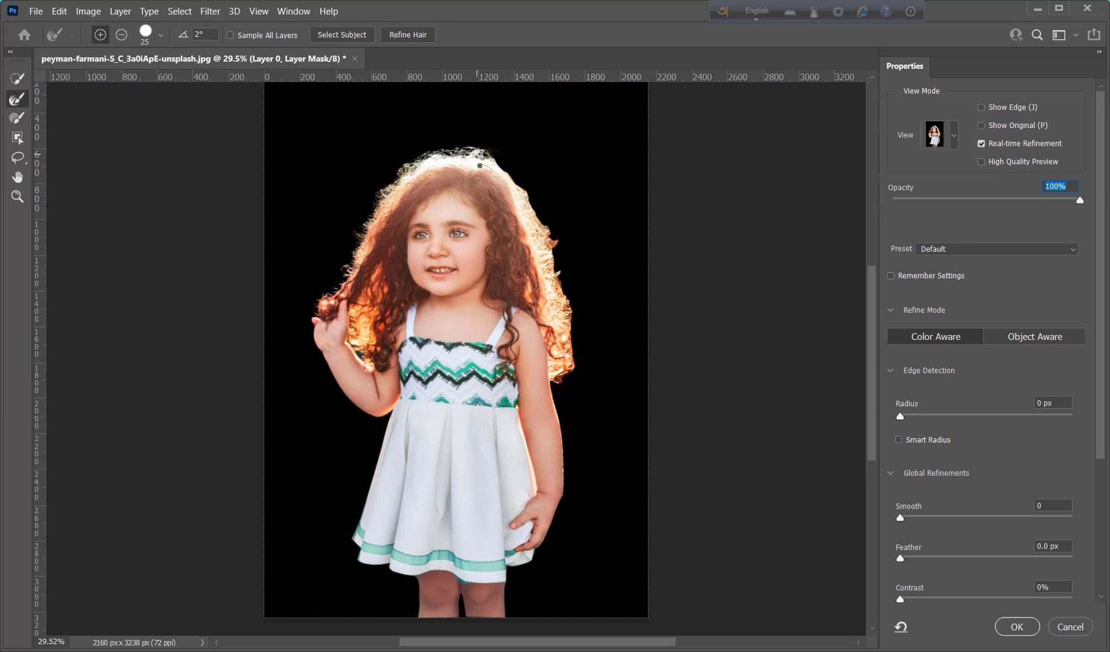
pyautogui.moveTo(487, 164); pyautogui.dragTo(521, 187)
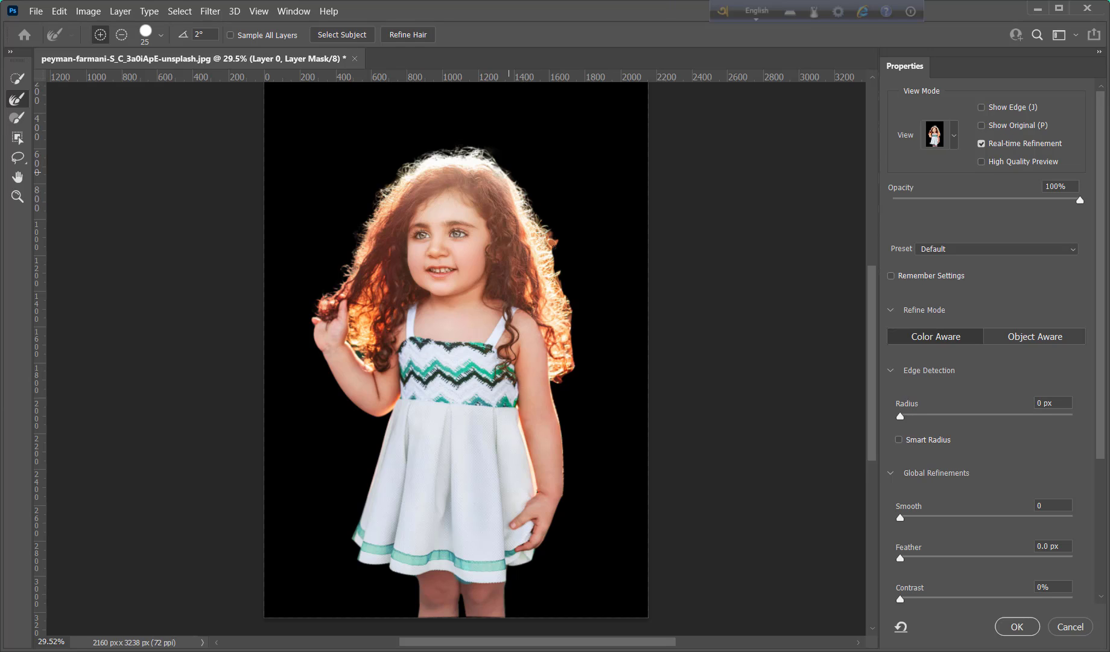
pyautogui.moveTo(547, 245); pyautogui.dragTo(551, 243)
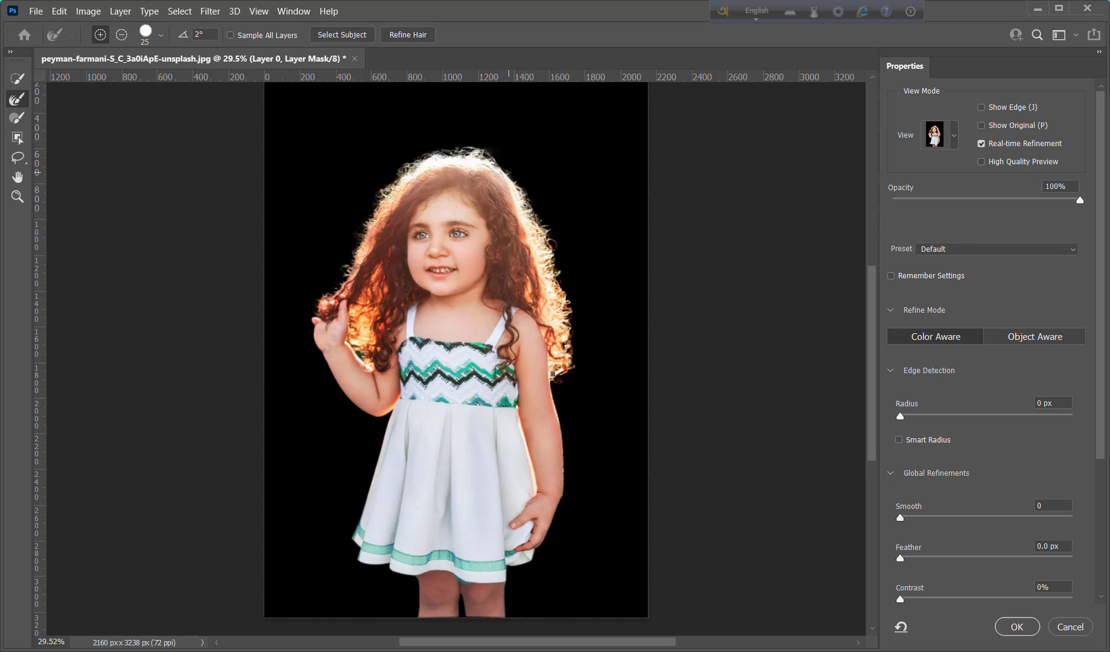
pyautogui.moveTo(552, 373); pyautogui.dragTo(563, 351)
# - Refine the hair edges near the raised hand, head top and arm, then apply the mask
pyautogui.moveTo(350, 338); pyautogui.dragTo(375, 372)
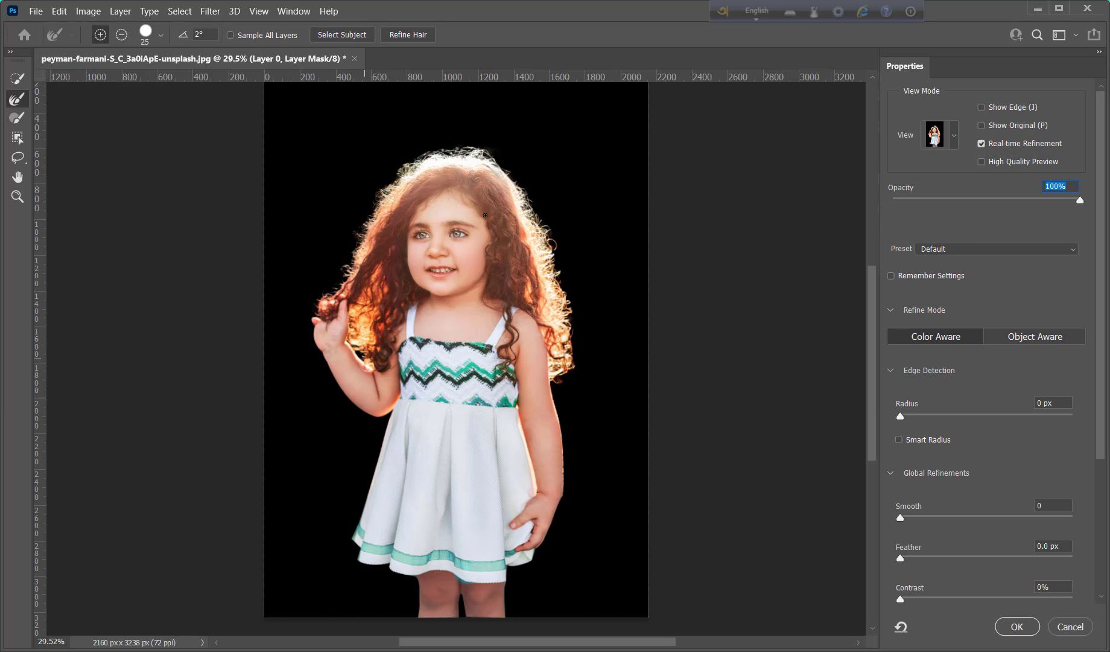
pyautogui.moveTo(483, 152)
pyautogui.mouseDown()
pyautogui.moveTo(400, 177)
pyautogui.moveTo(490, 162)
pyautogui.moveTo(419, 168)
pyautogui.mouseUp()
pyautogui.moveTo(562, 452)
pyautogui.mouseDown()
pyautogui.moveTo(566, 480)
pyautogui.moveTo(561, 457)
pyautogui.mouseUp()
pyautogui.click(1004, 626)
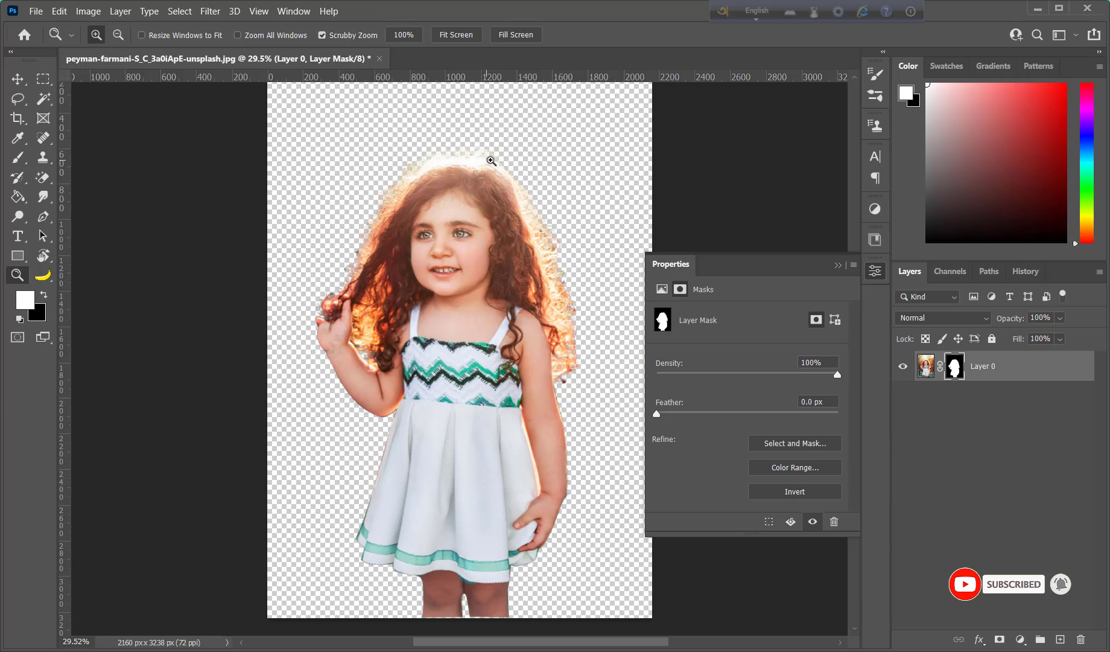
# - Dismiss the mask settings and zoom in to inspect the girl's forehead hairline on transparency
pyautogui.click(838, 265)
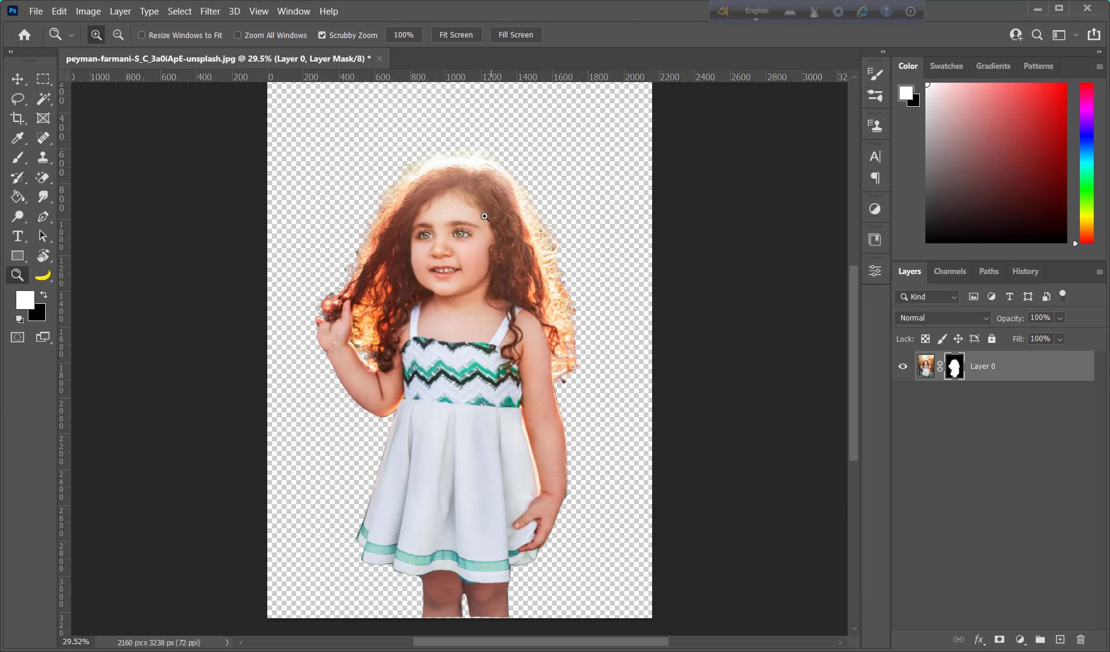
pyautogui.moveTo(444, 175); pyautogui.dragTo(520, 334)
pyautogui.scroll(-1, 574, 285)
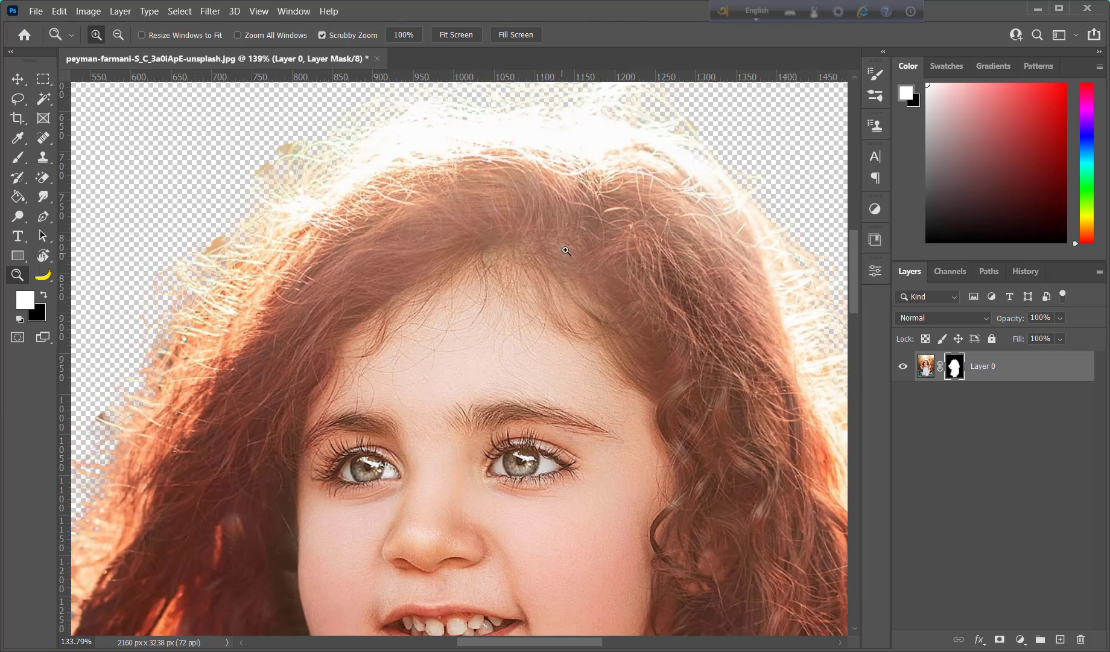
pyautogui.scroll(-1, 575, 285)
pyautogui.scroll(-3, 579, 326)
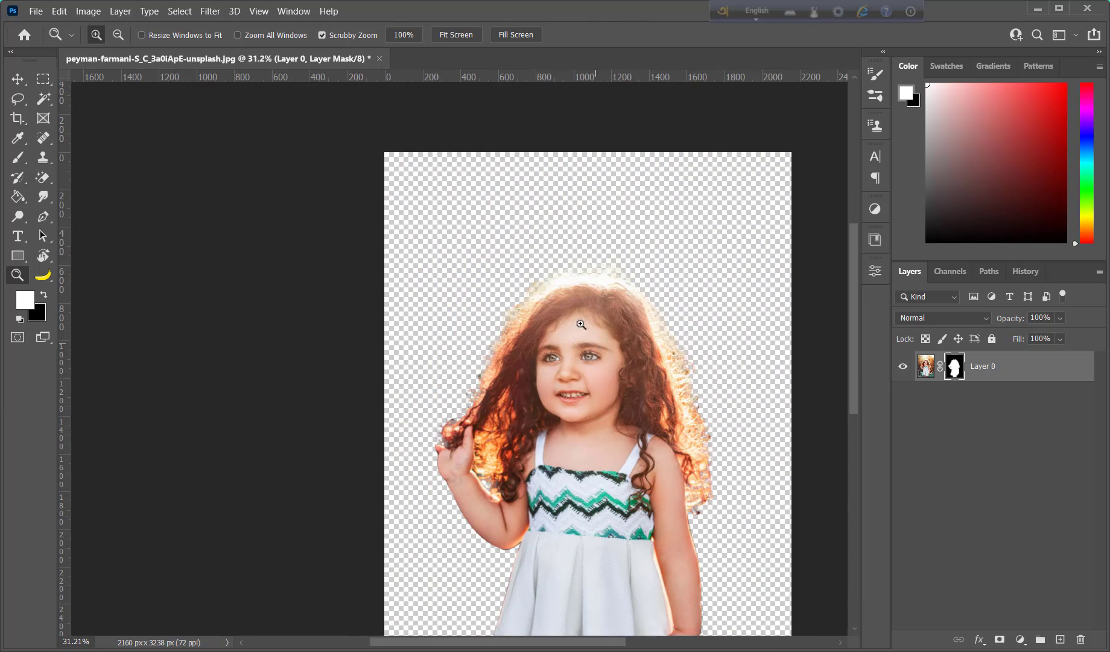
pyautogui.scroll(2, 540, 347)
pyautogui.scroll(-2, 570, 394)
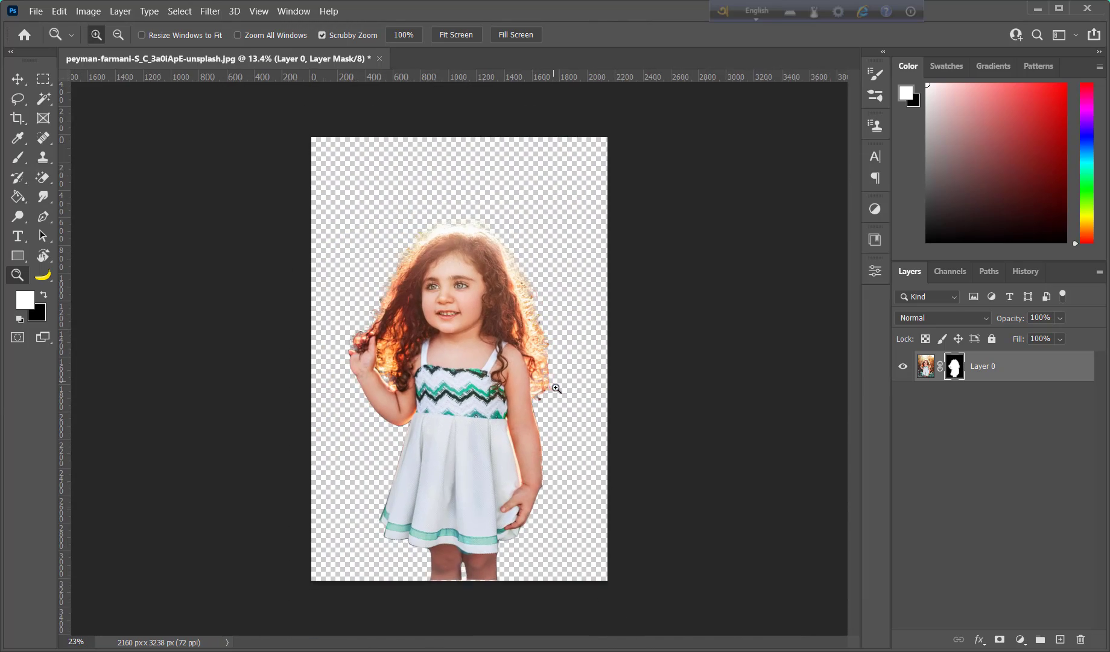
pyautogui.scroll(1, 555, 386)
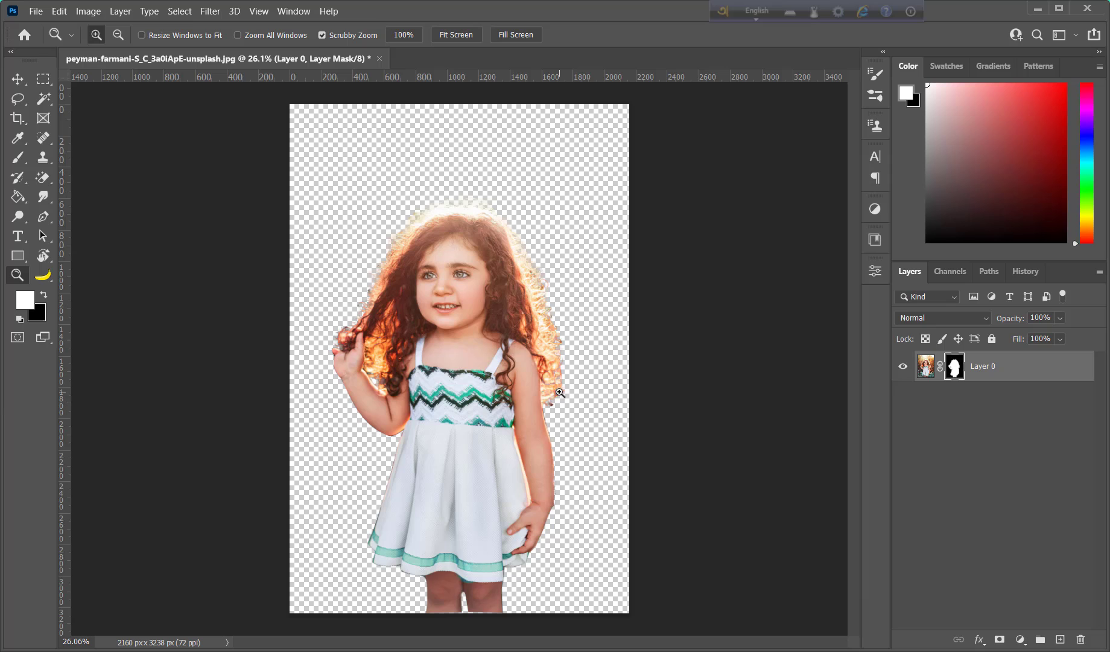
# - Place the sunset cloud photo as an embedded layer, scaled to cover the whole canvas
pyautogui.click(35, 11)
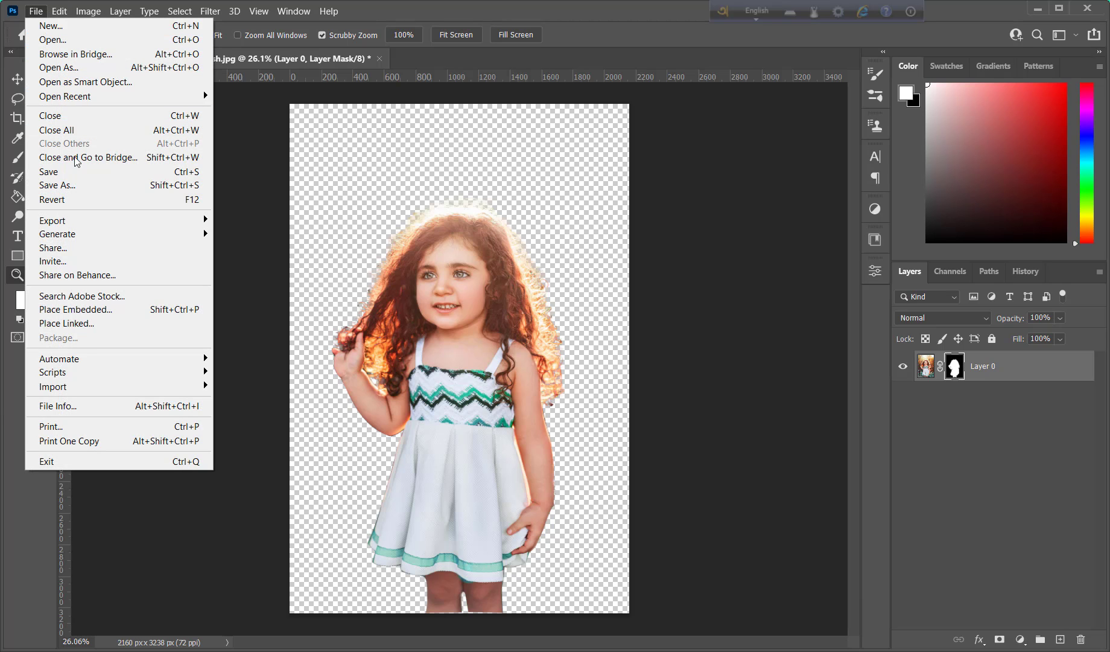
pyautogui.click(99, 310)
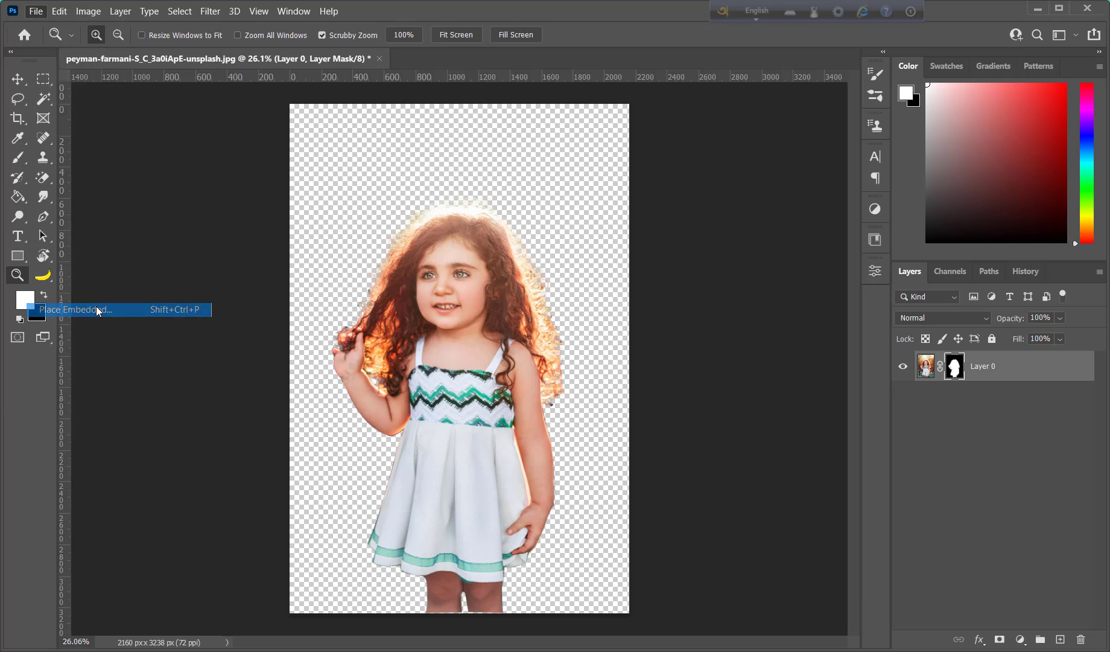
pyautogui.doubleClick(166, 165)
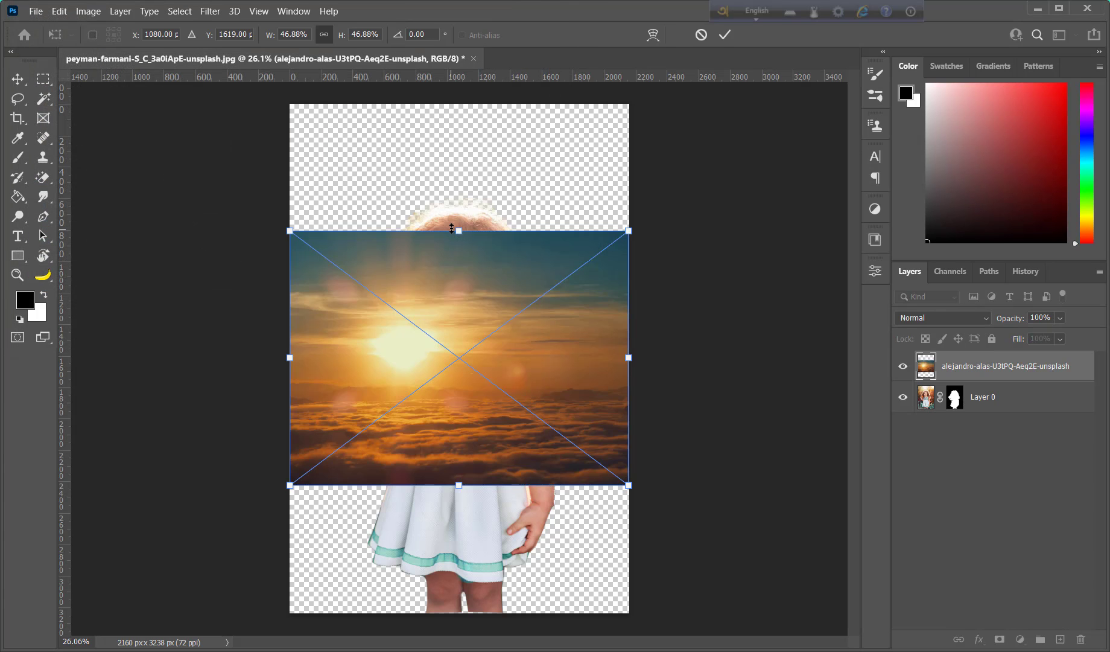
pyautogui.moveTo(452, 235); pyautogui.dragTo(453, 92)
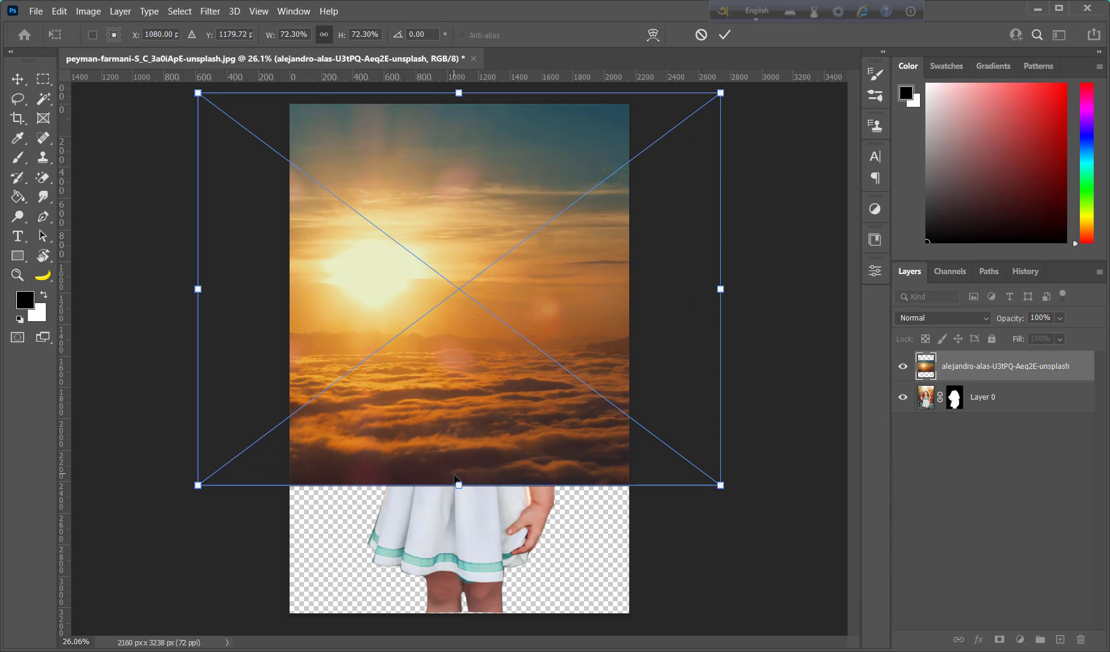
pyautogui.moveTo(457, 492); pyautogui.dragTo(460, 570)
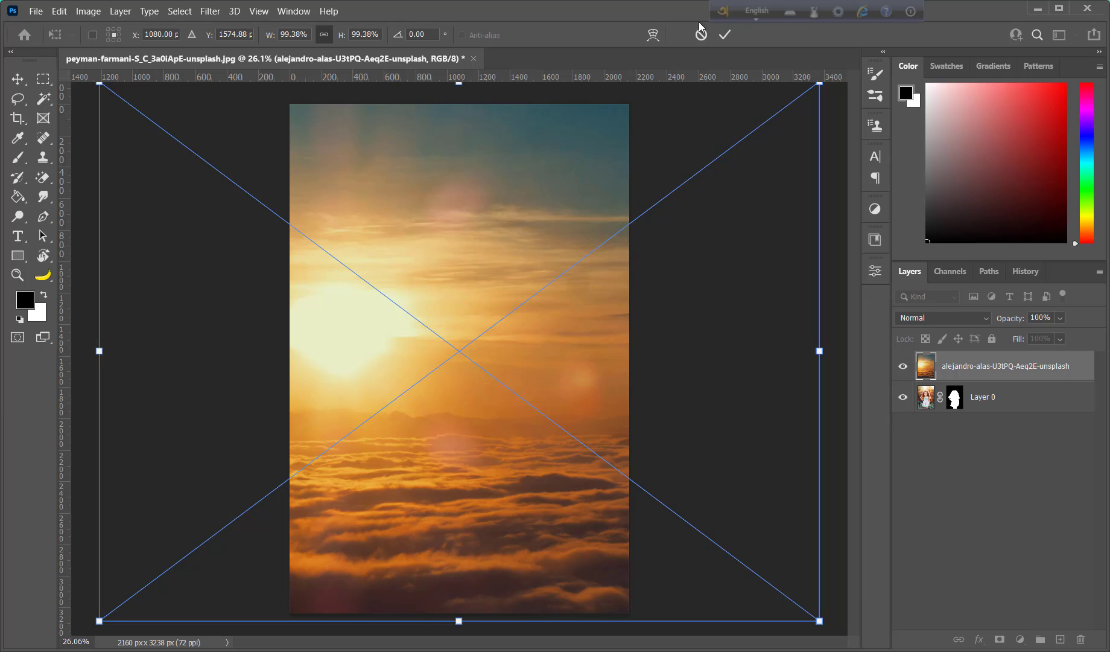
pyautogui.click(725, 35)
# - Move the sunset layer below Layer 0 and zoom in to check the girl's hair against the sky
pyautogui.press('z')
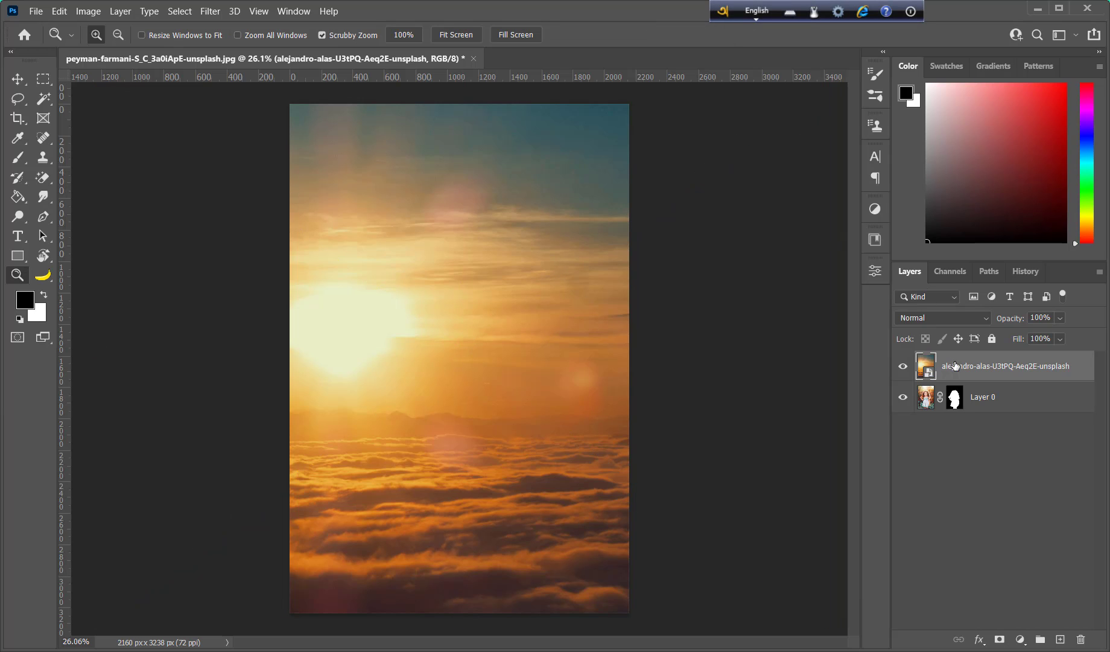
pyautogui.moveTo(954, 395); pyautogui.dragTo(933, 410)
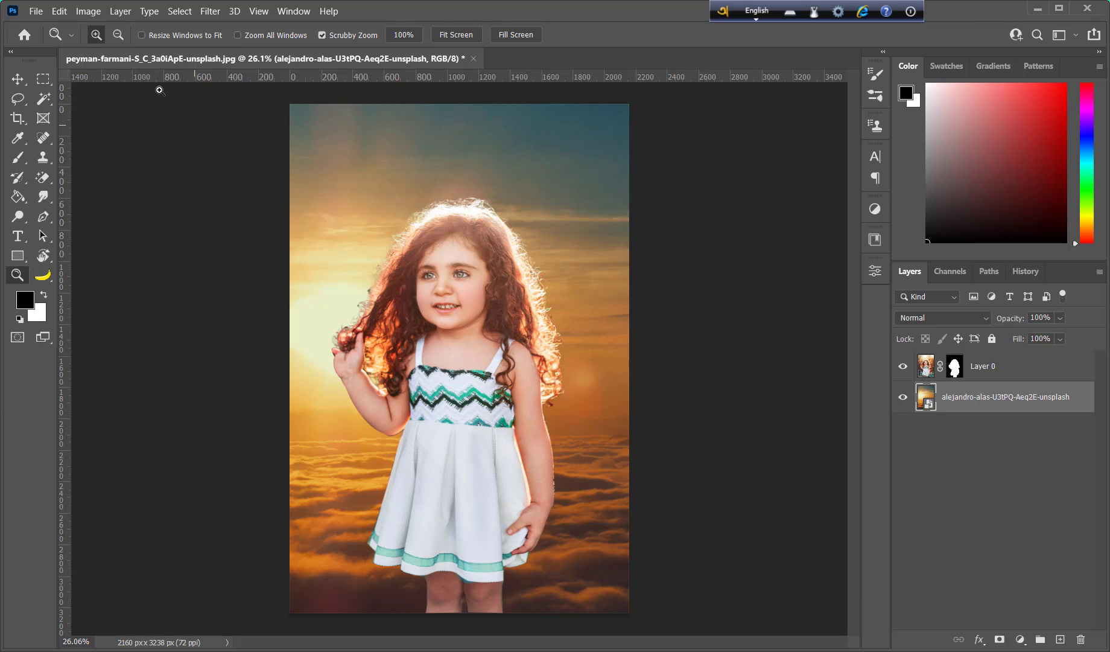
pyautogui.moveTo(412, 275); pyautogui.dragTo(490, 167)
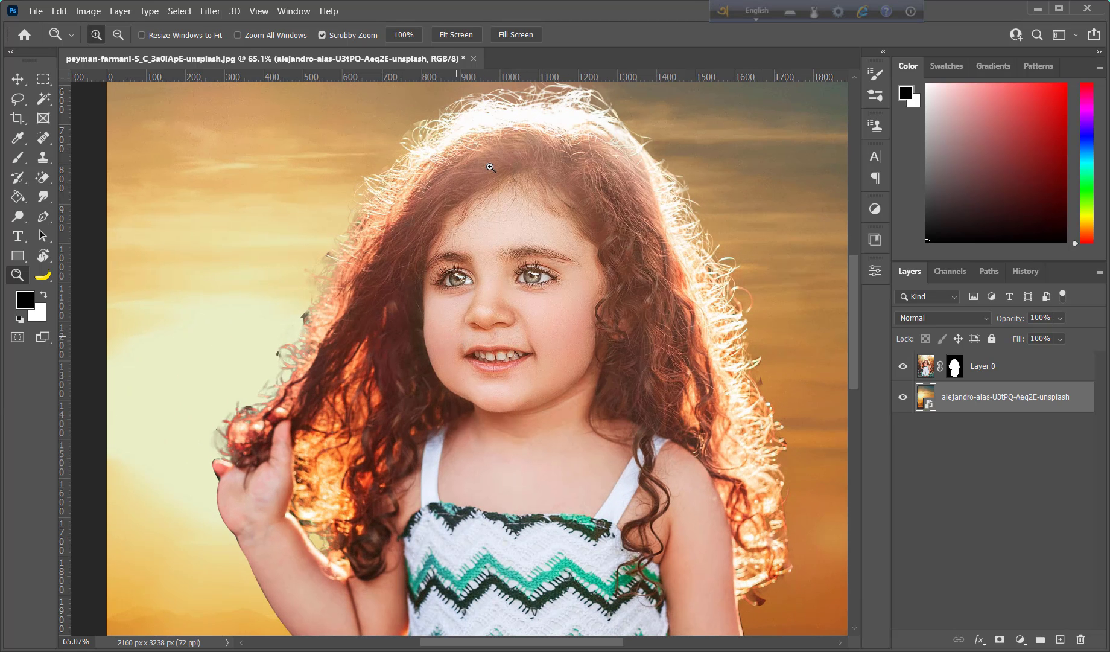
pyautogui.moveTo(481, 109); pyautogui.dragTo(398, 149)
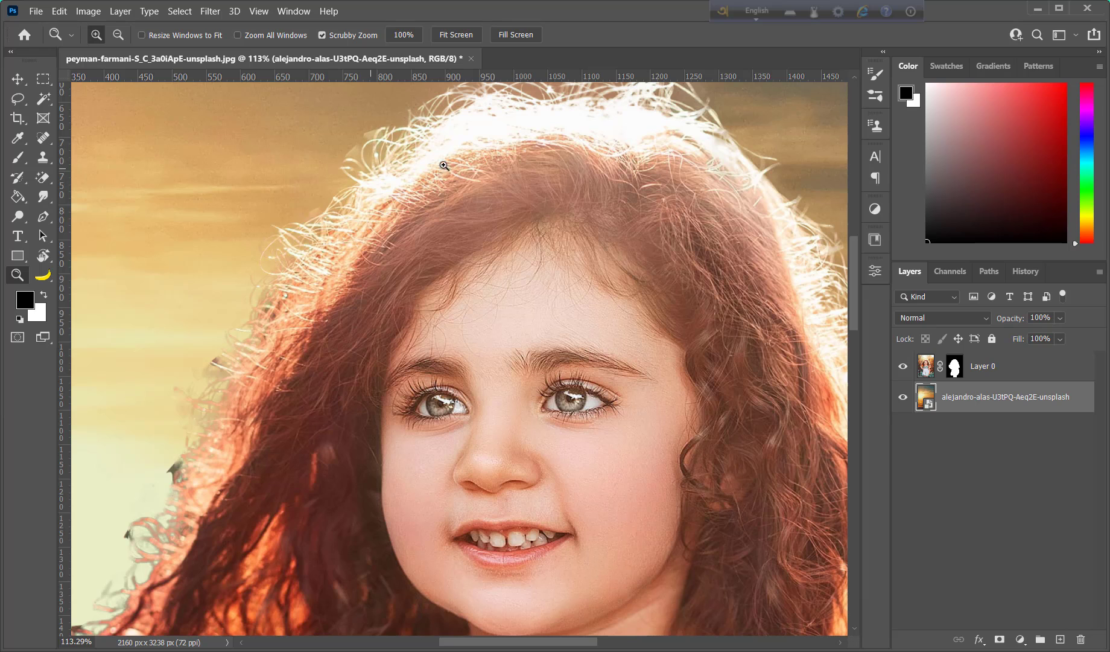
pyautogui.scroll(3, 715, 296)
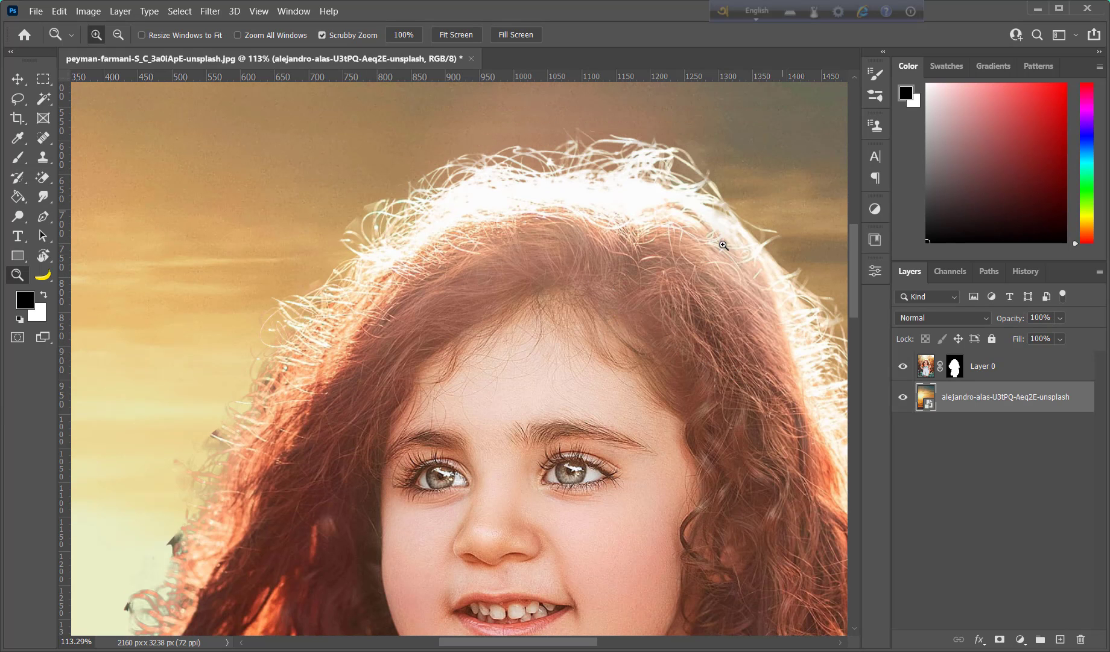
pyautogui.moveTo(661, 245)
pyautogui.mouseDown()
pyautogui.moveTo(508, 186)
pyautogui.moveTo(821, 368)
pyautogui.moveTo(773, 349)
pyautogui.mouseUp()
pyautogui.moveTo(640, 300)
pyautogui.mouseDown()
pyautogui.moveTo(542, 235)
pyautogui.moveTo(563, 256)
pyautogui.mouseUp()
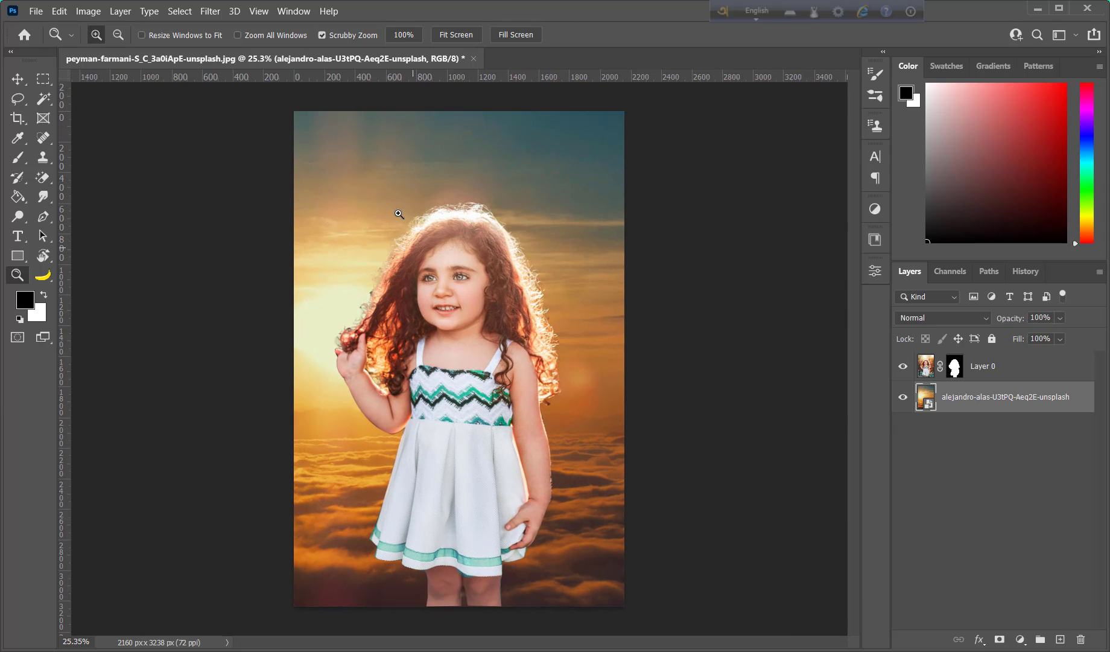